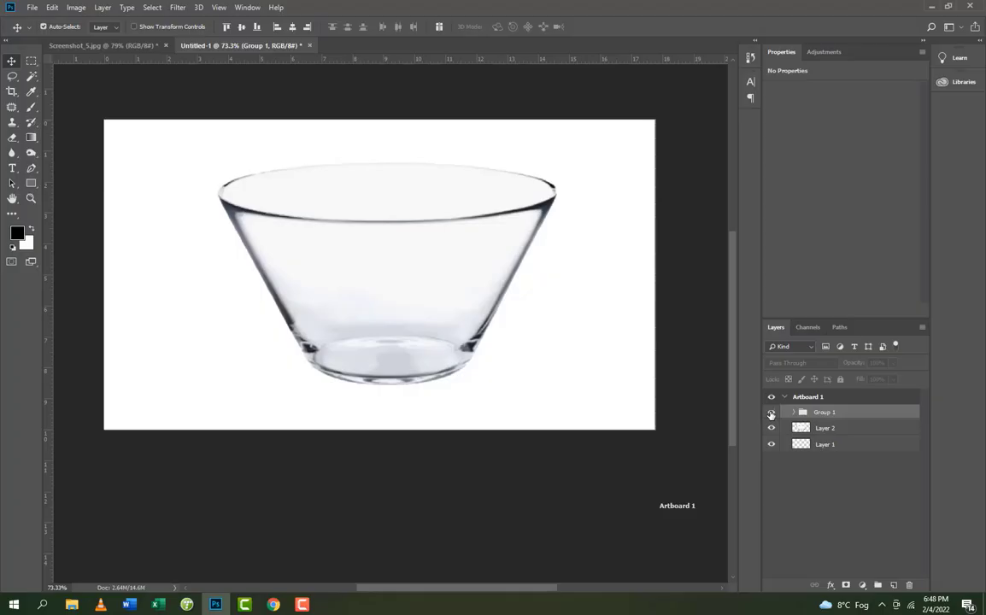
- Toggle Group 1's visibility off and back on to preview the finished water-and-goldfish composite
left_click(771, 413)
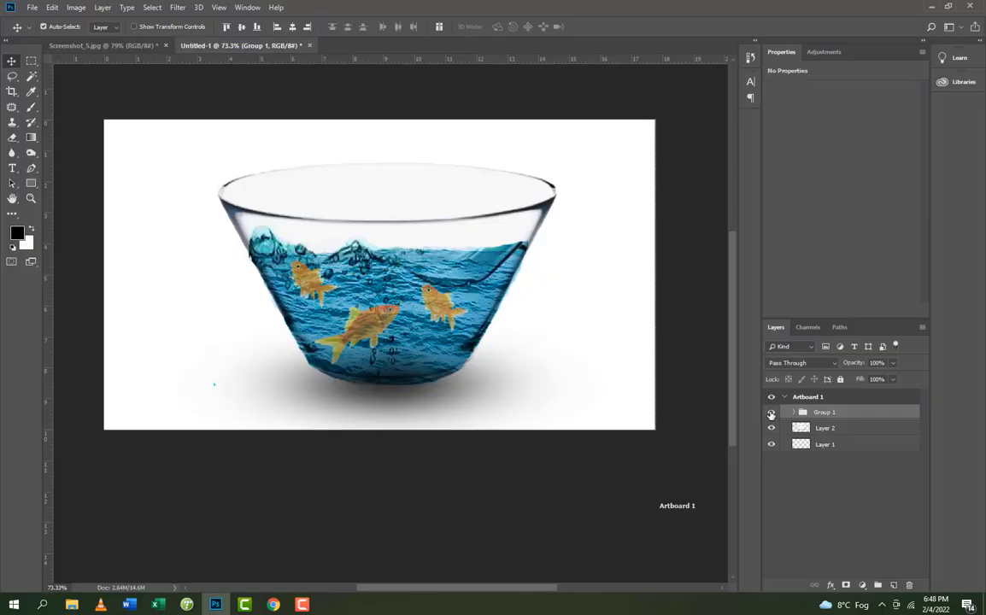
left_click(771, 412)
left_click(771, 413)
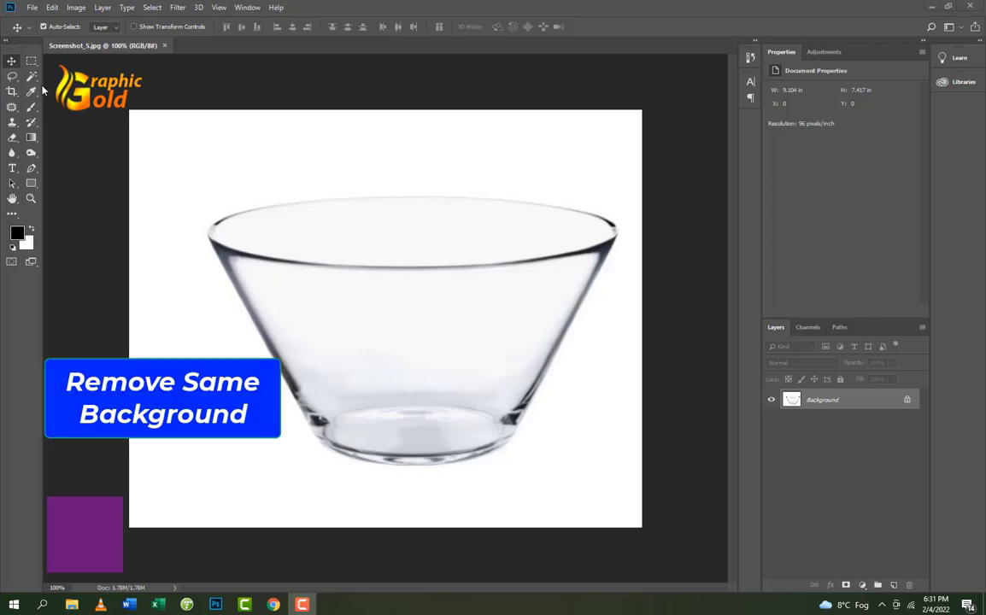
- Magic-Wand select the white backdrop, unlock Background into Layer 0, and choose Quick Selection
left_click(31, 77)
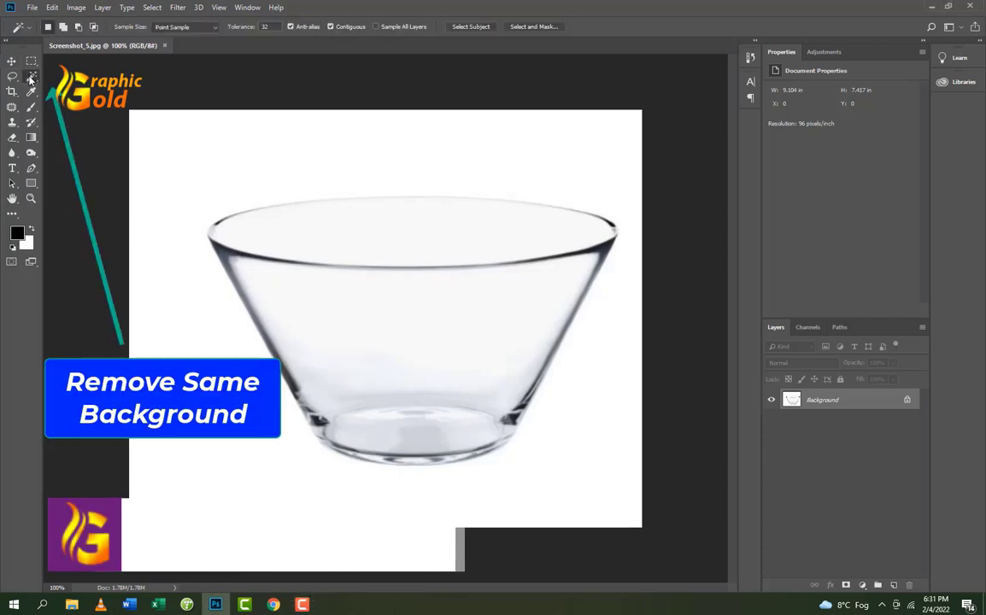
left_click(219, 154)
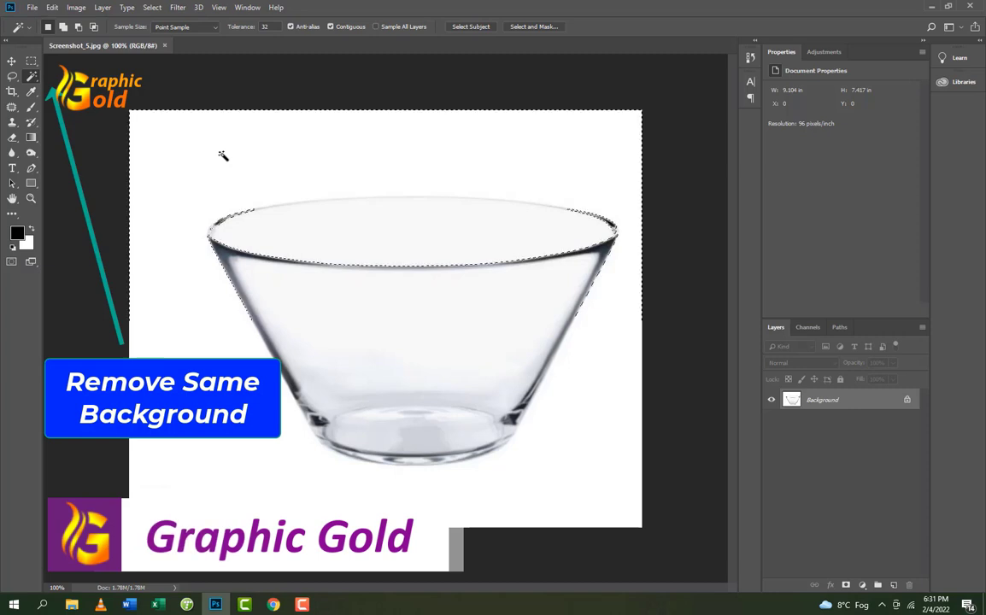
left_click(907, 400)
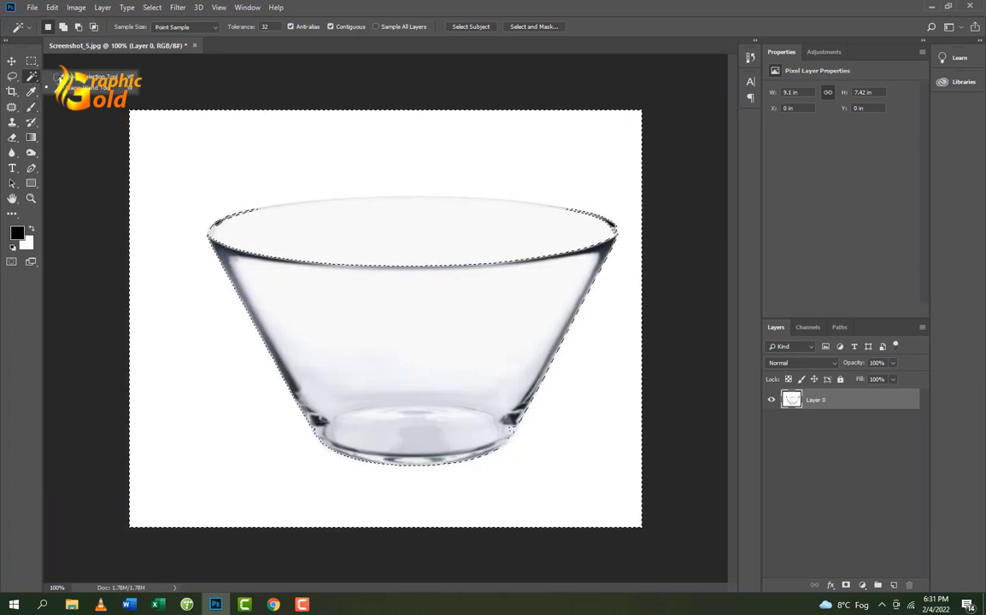
right_click(30, 78)
left_click(59, 78)
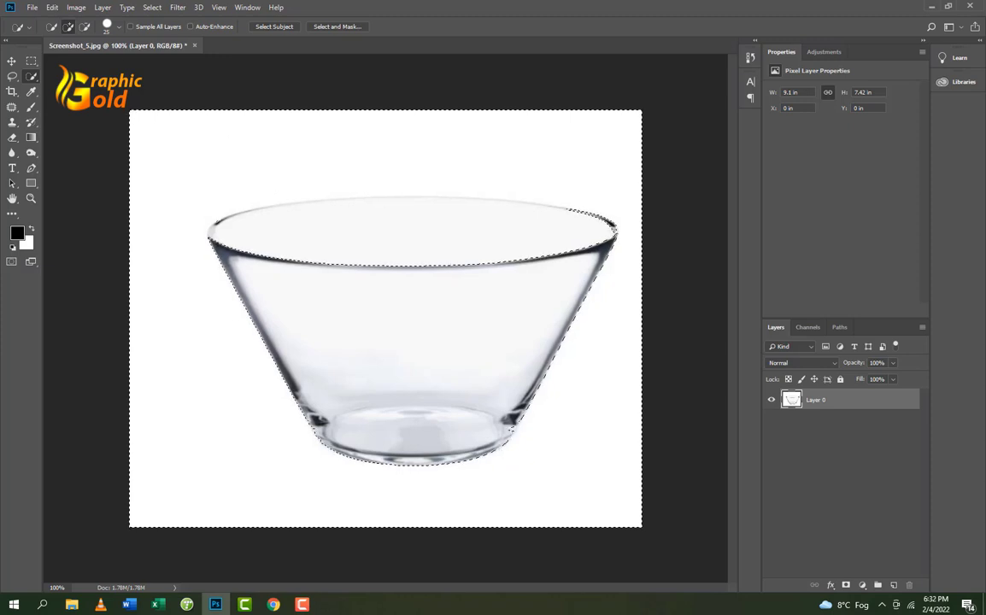
- Trim the selection away from the bowl's top-left rim using Subtract mode
left_click(85, 26)
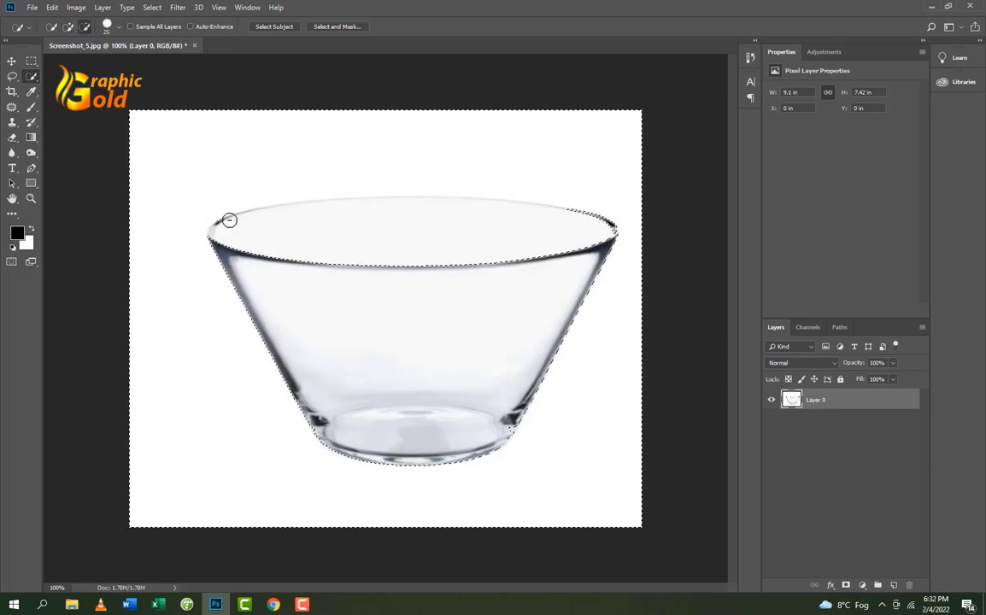
scroll(229, 220, "up", 2)
scroll(404, 245, "down", 1)
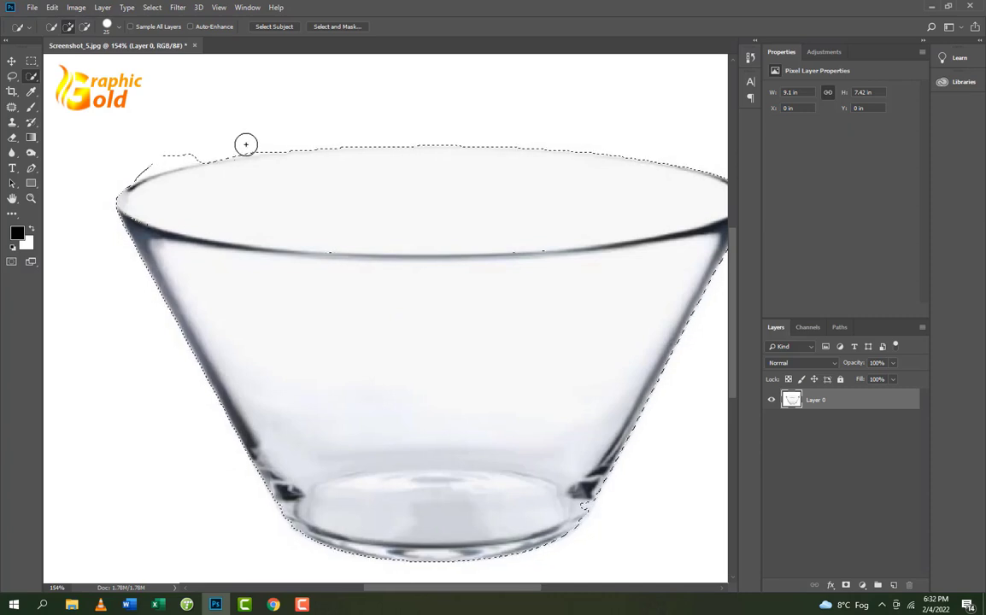
left_click_drag(195, 148, 271, 139)
scroll(269, 134, "up", 1)
scroll(269, 134, "up", 2)
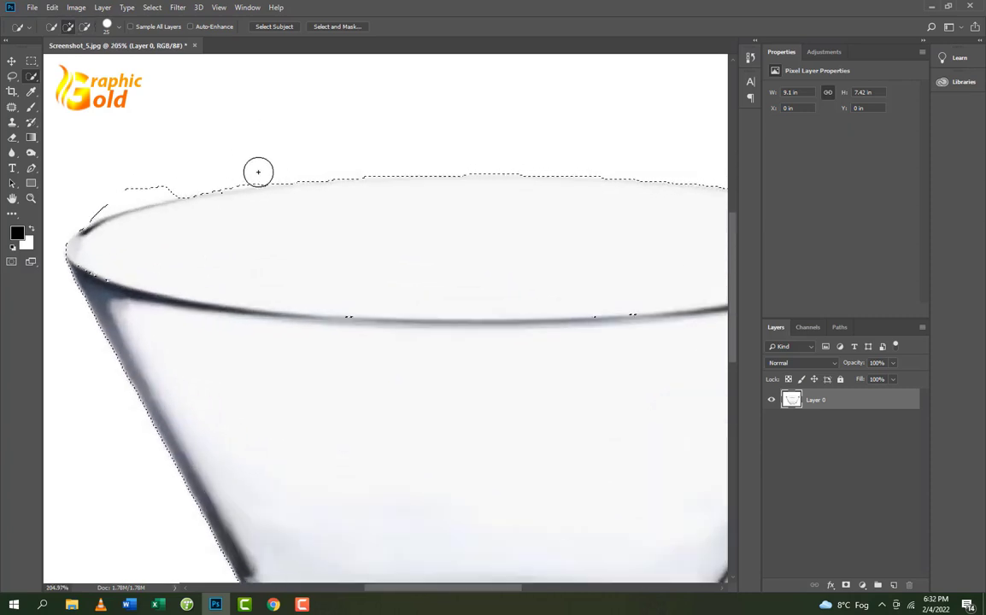
- Enable Sample All Layers and Auto-Enhance, then subtract the leftover bumps above the rim
left_click(130, 27)
left_click(191, 26)
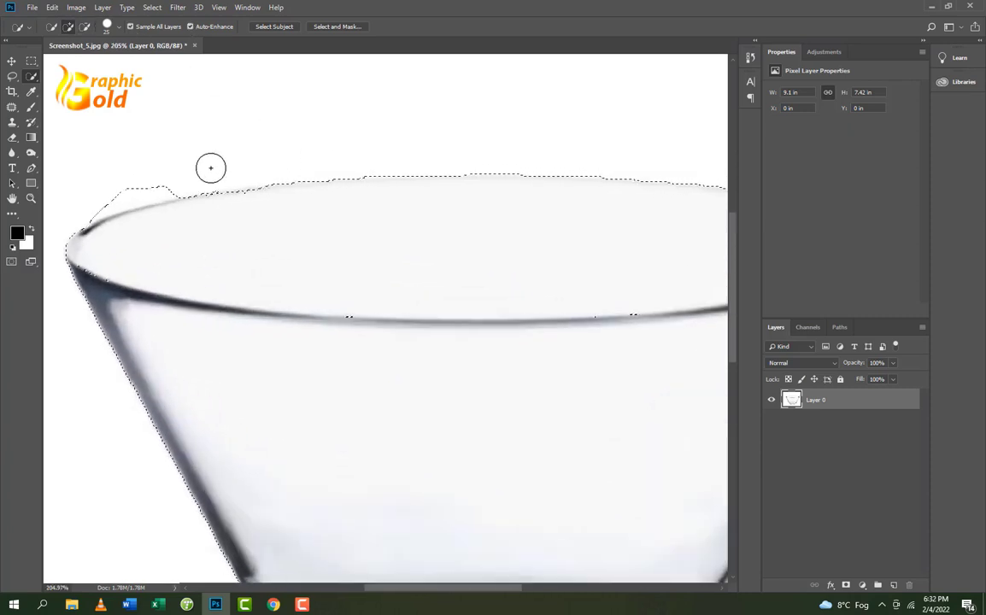
left_click_drag(209, 167, 171, 170)
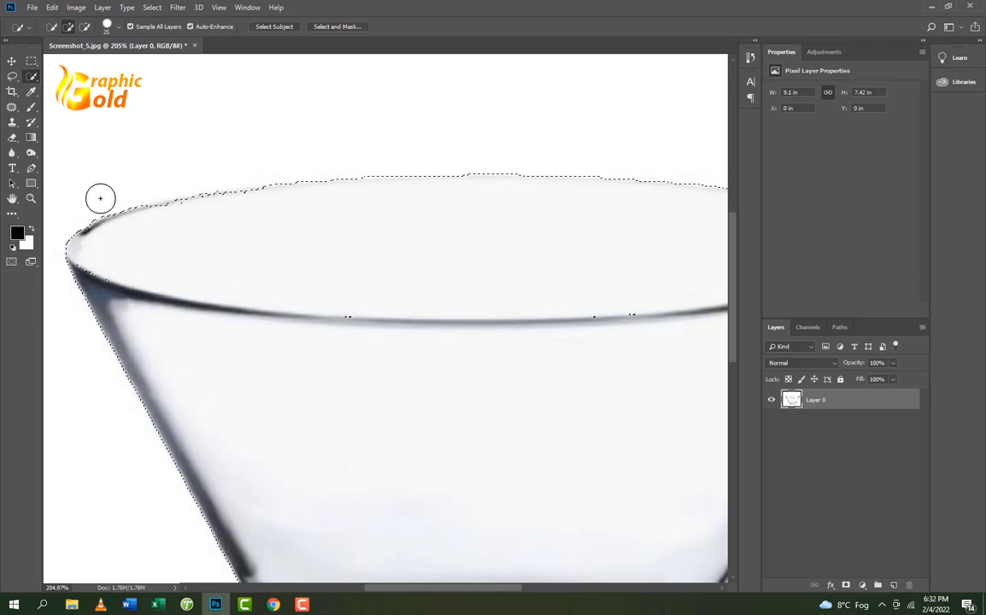
left_click(84, 26)
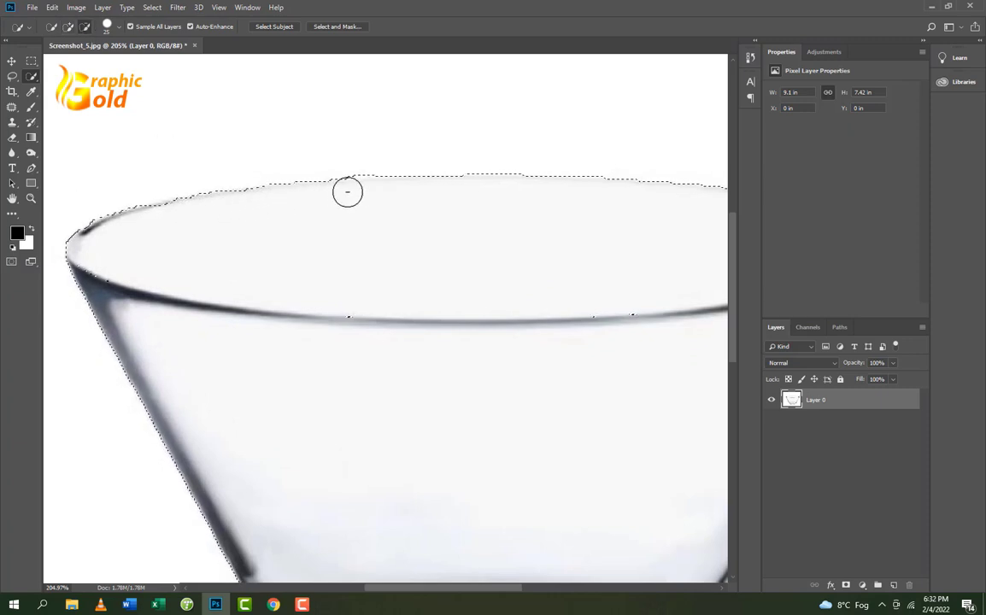
left_click_drag(240, 206, 249, 194)
left_click(68, 26)
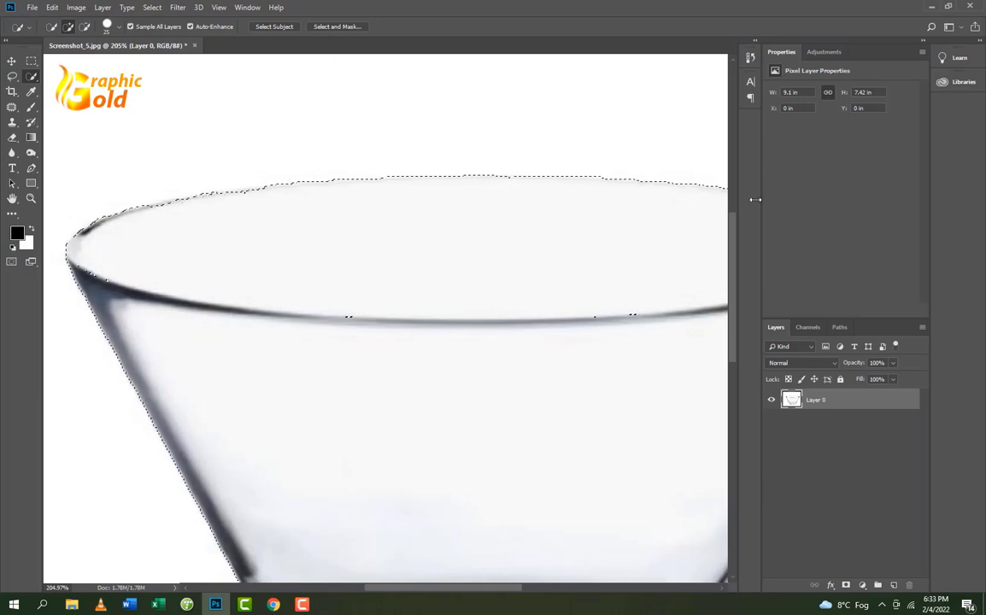
scroll(598, 213, "down", 3)
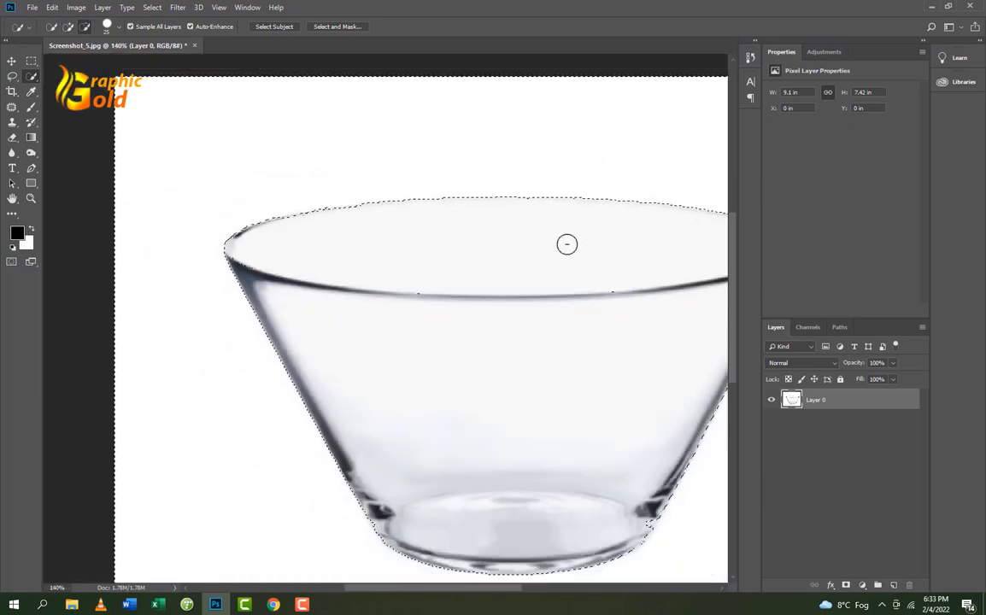
scroll(565, 256, "down", 2)
scroll(414, 428, "up", 3)
scroll(198, 494, "up", 2)
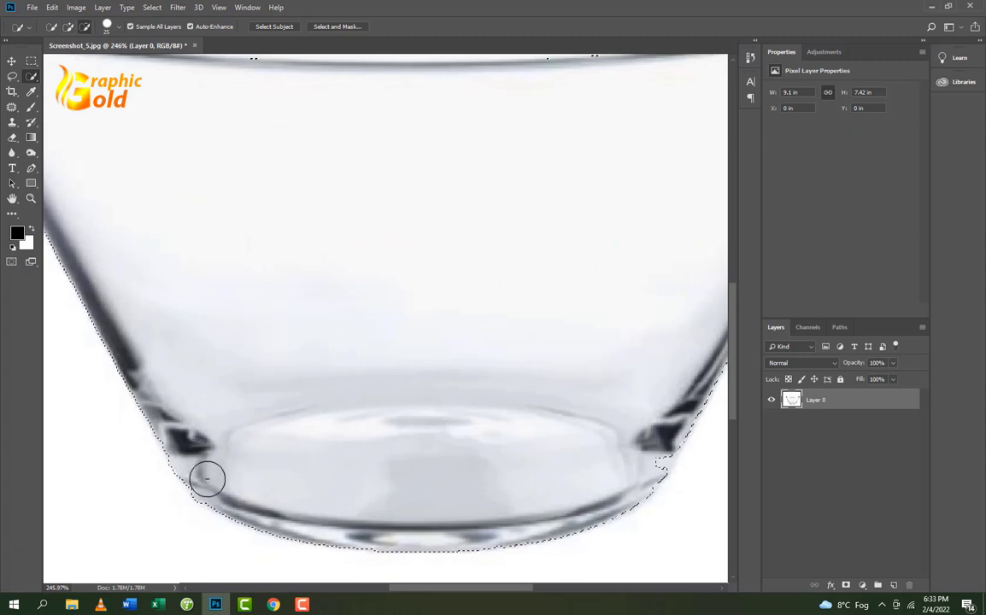
scroll(203, 468, "down", 2)
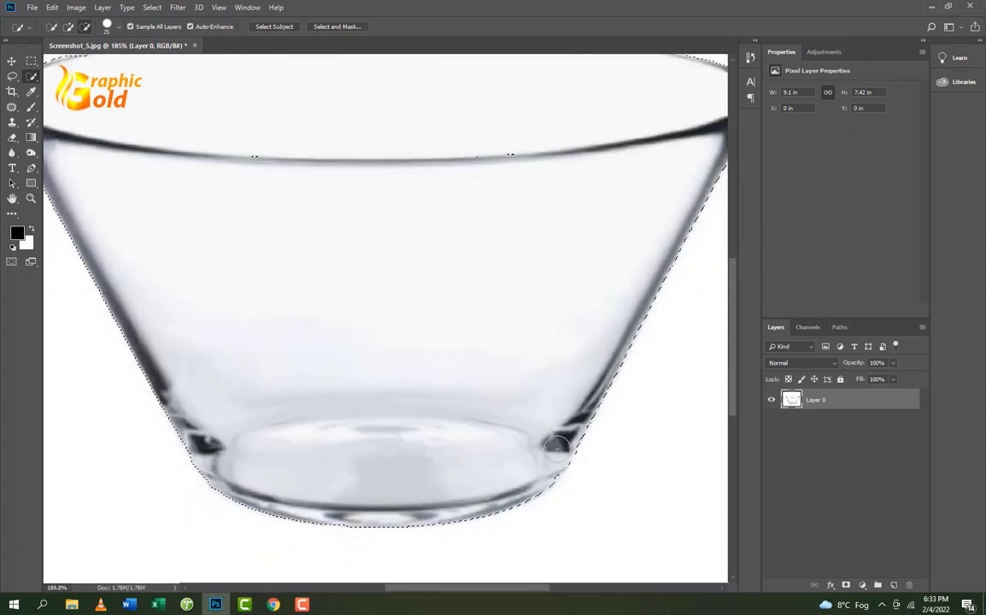
scroll(560, 402, "down", 3)
- Delete the white background, deselect, and nudge the cut-out bowl slightly left
key("Delete")
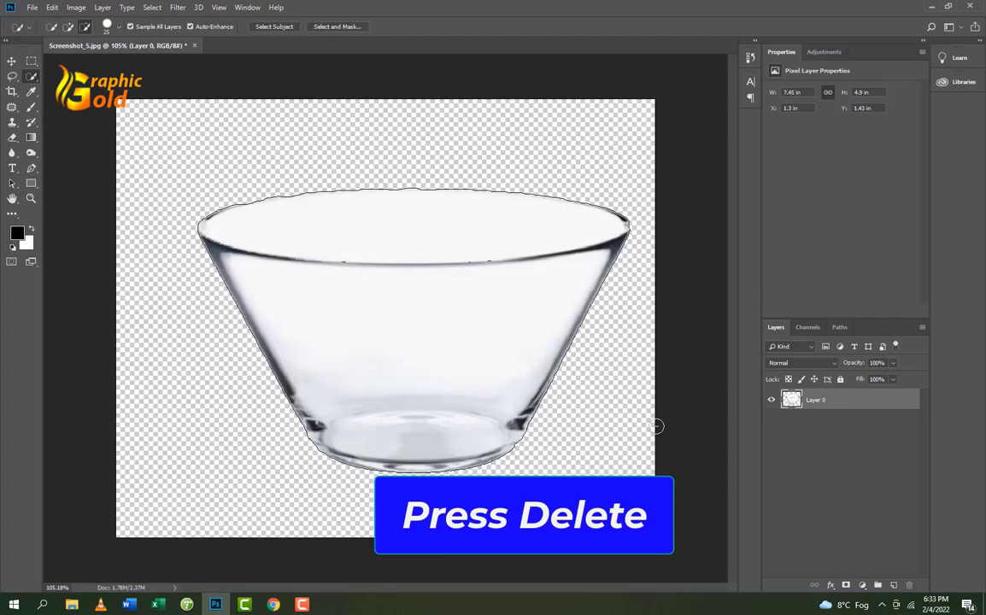
key("ctrl+d")
left_click(11, 61)
left_click_drag(432, 319, 402, 325)
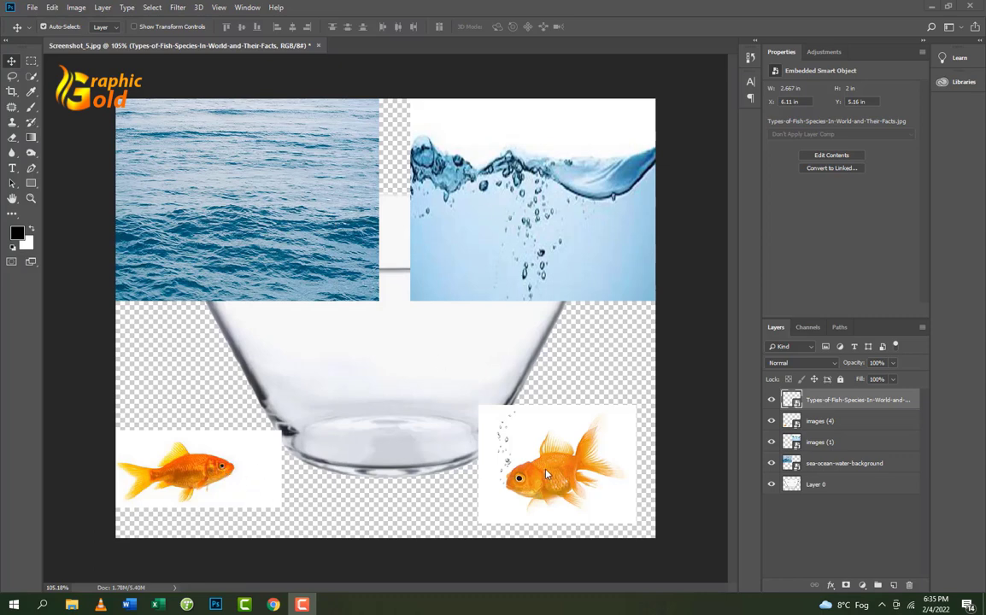
- Hide the two goldfish layers and the water-splash layer, leaving only the sea water visible
left_click(771, 400)
left_click(771, 421)
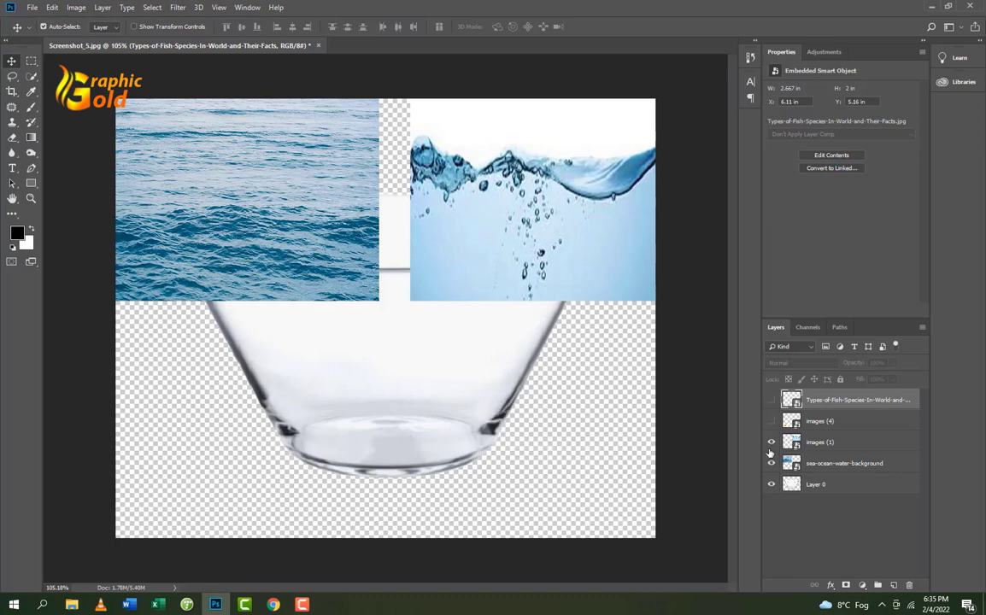
left_click(770, 442)
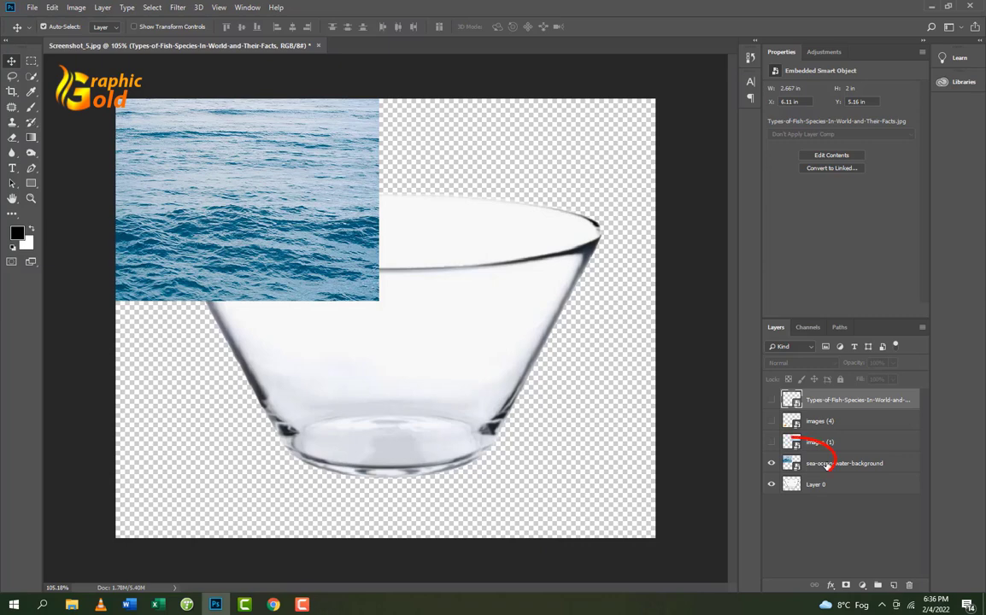
- Rasterize the sea-ocean-water-background layer and move it over the bowl's centre
right_click(827, 466)
left_click(864, 284)
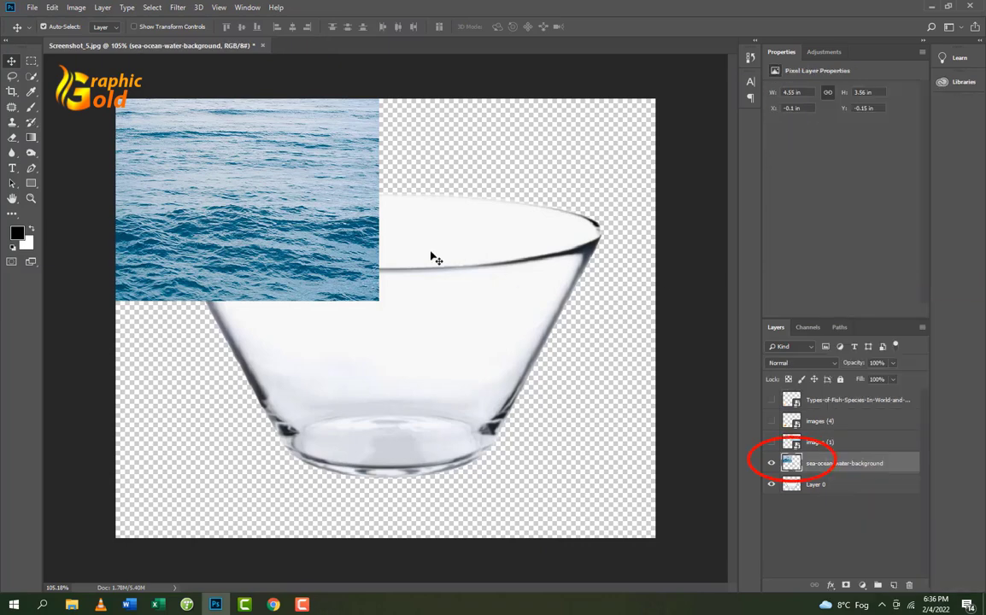
left_click_drag(331, 228, 462, 340)
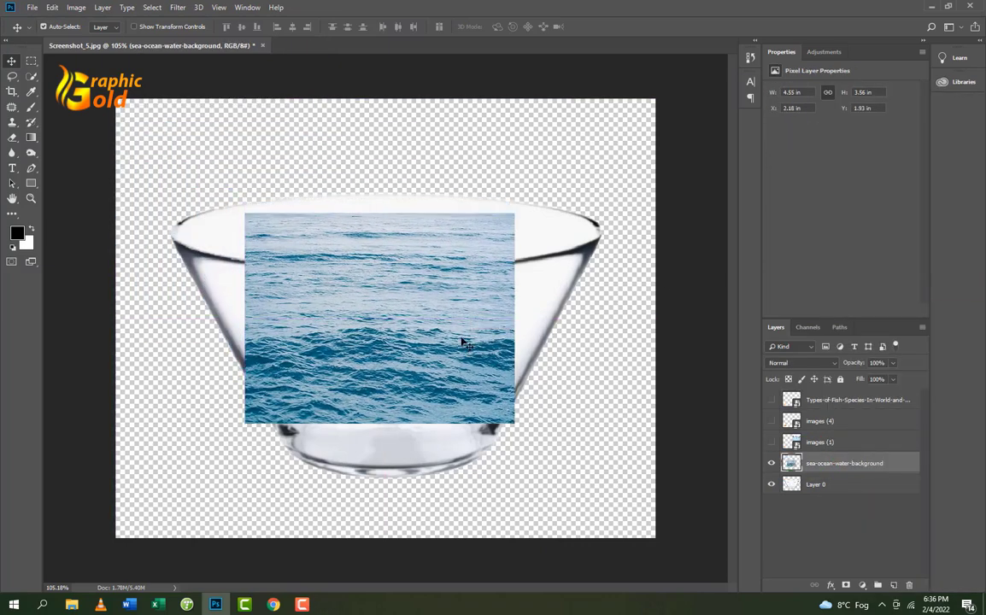
- Scale the sea water up to about 169% (7.7 × 6.03 in) to cover the bowl
key("ctrl+t")
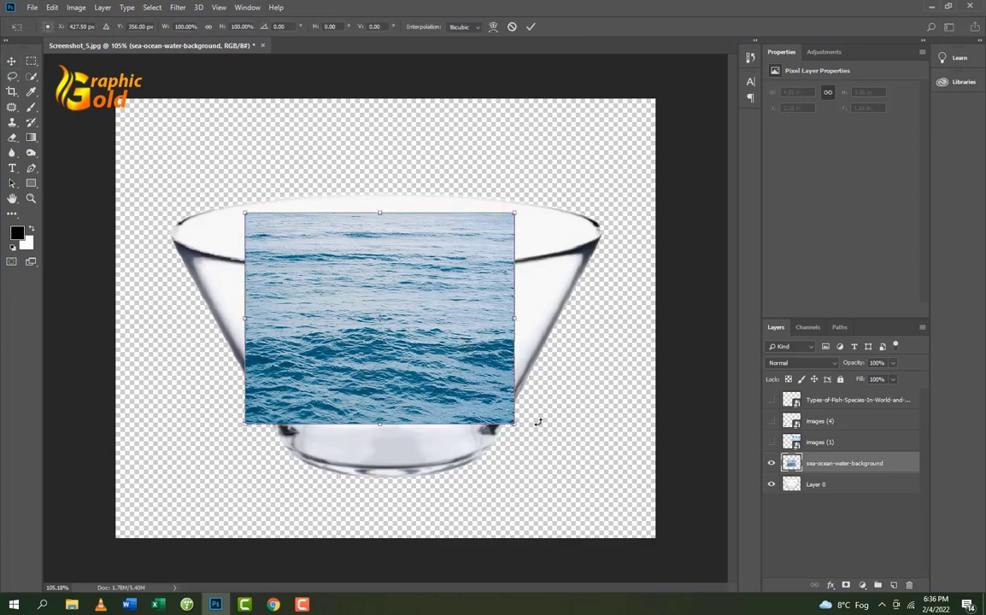
left_click_drag(515, 423, 632, 485)
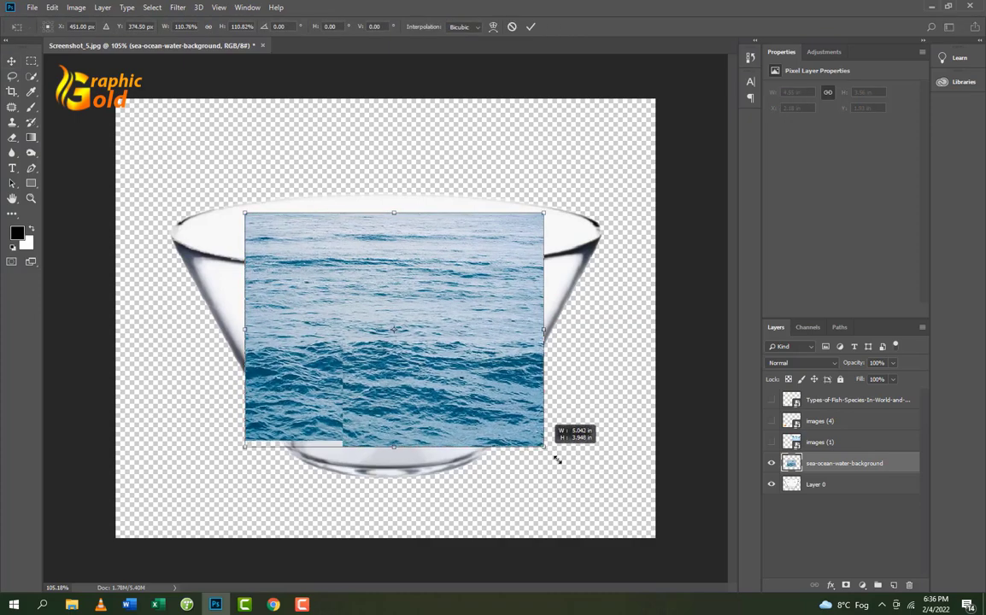
left_click_drag(508, 436, 437, 395)
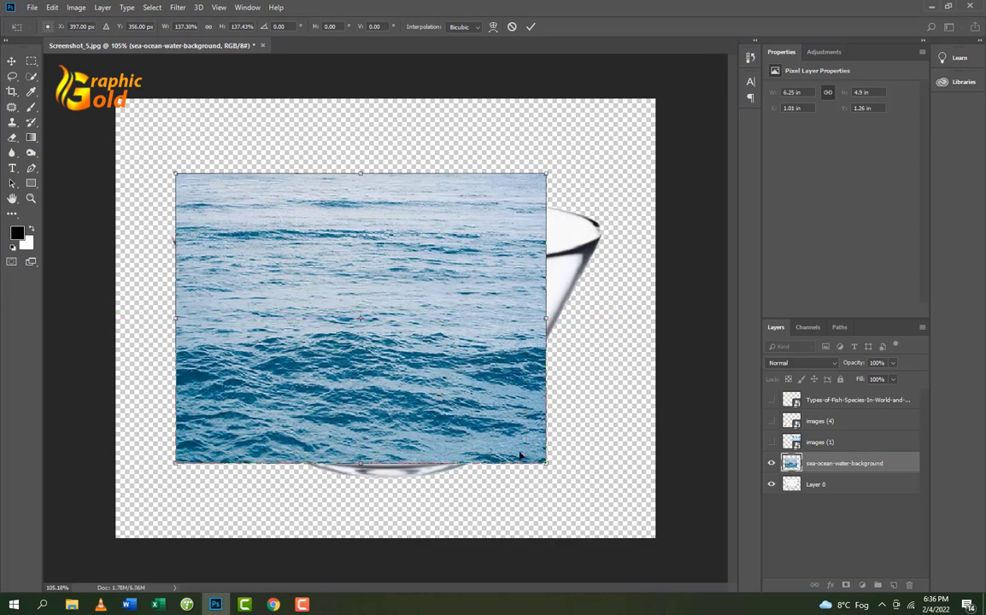
mouse_move(546, 463)
left_mouse_down()
mouse_move(646, 504)
mouse_move(633, 530)
left_mouse_up()
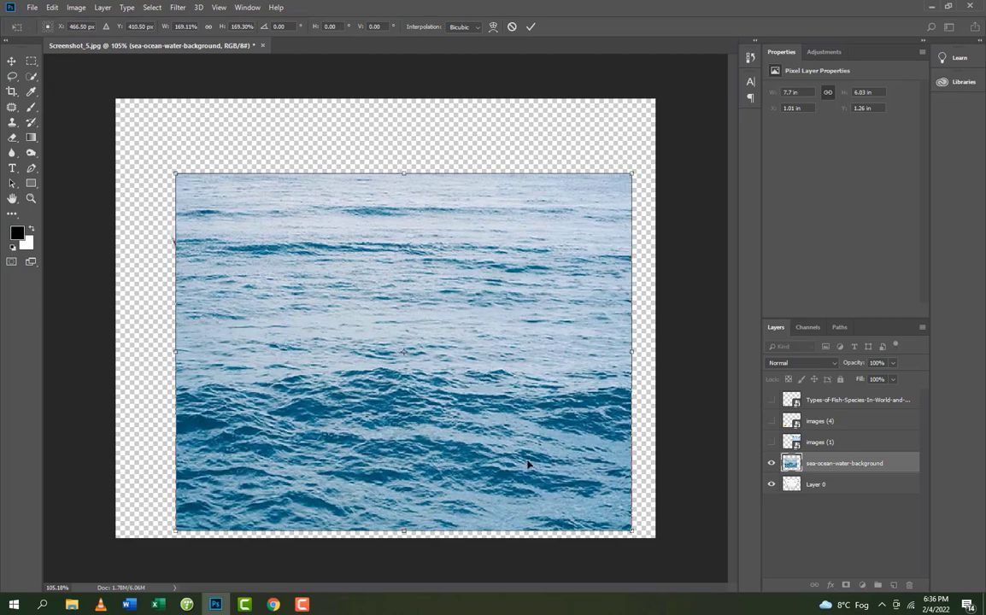
left_click_drag(529, 467, 518, 407)
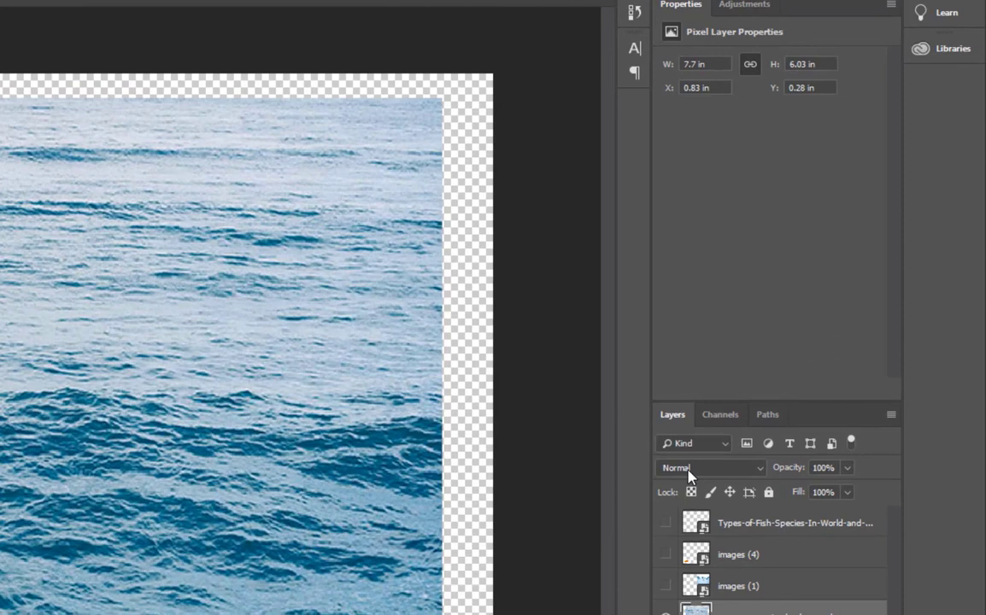
- Set the sea water layer's blend mode to Multiply and nudge it slightly down
left_click(689, 468)
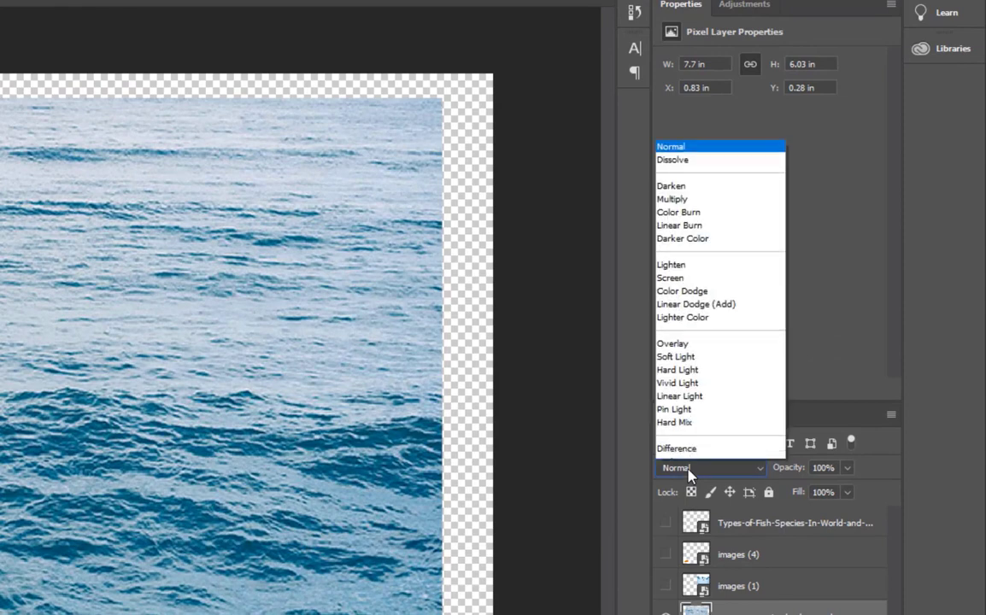
key("Escape")
key("shift+alt+m")
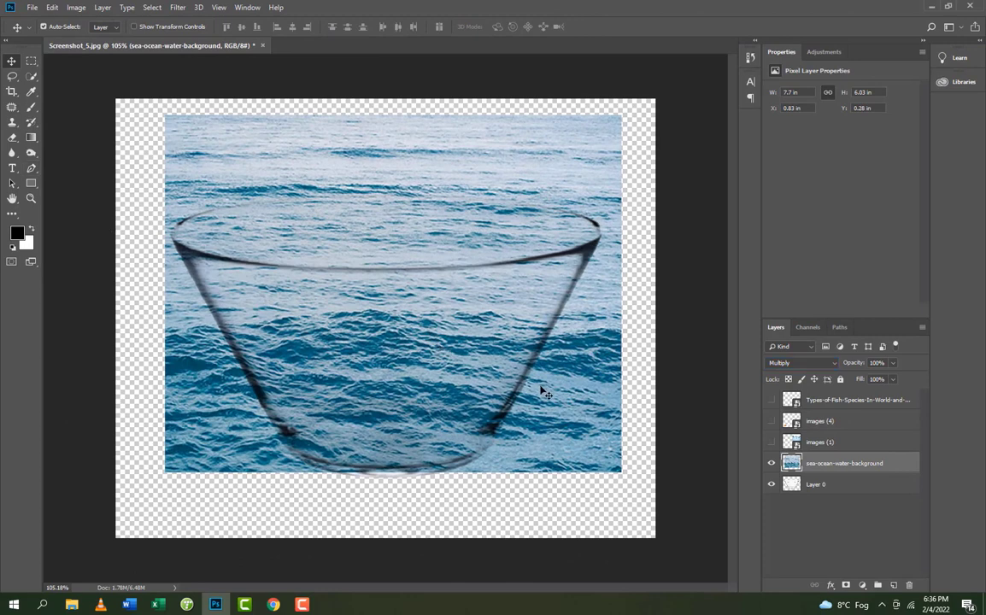
left_click_drag(540, 391, 540, 398)
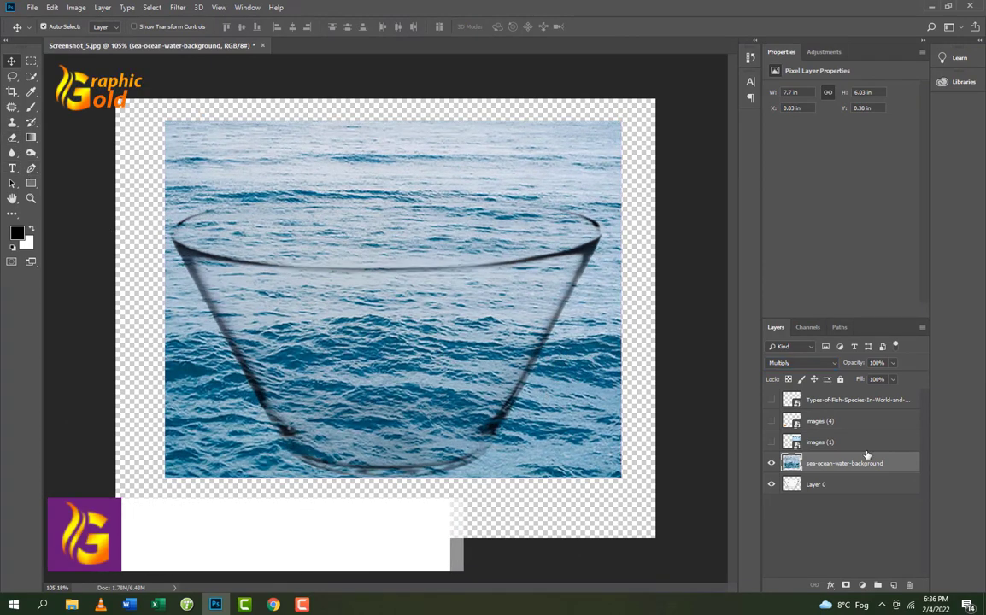
- Mask the sea layer, erasing water above the water line and outside the bowl's left and right sides
left_click(845, 586)
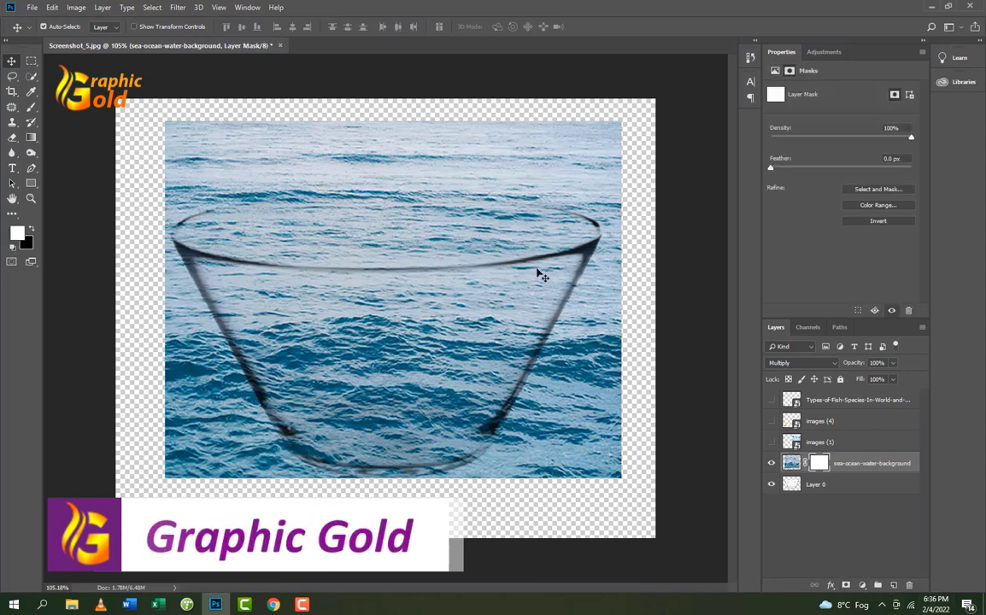
left_click(14, 138)
mouse_move(153, 164)
left_mouse_down()
mouse_move(611, 171)
mouse_move(561, 132)
mouse_move(411, 196)
mouse_move(133, 214)
mouse_move(609, 259)
mouse_move(158, 271)
mouse_move(557, 267)
left_mouse_up()
mouse_move(590, 231)
left_mouse_down()
mouse_move(577, 466)
mouse_move(562, 434)
mouse_move(583, 352)
mouse_move(546, 425)
mouse_move(447, 522)
mouse_move(406, 478)
left_mouse_up()
mouse_move(143, 308)
left_mouse_down()
mouse_move(150, 337)
mouse_move(231, 429)
mouse_move(153, 350)
mouse_move(187, 347)
mouse_move(251, 470)
mouse_move(184, 341)
mouse_move(279, 489)
mouse_move(359, 511)
mouse_move(445, 514)
left_mouse_up()
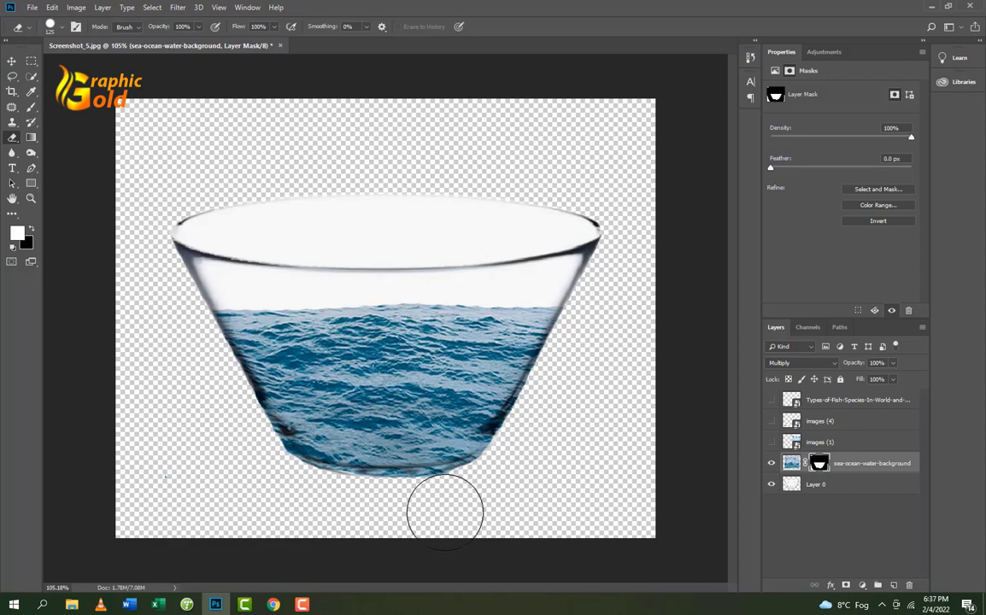
scroll(554, 327, "down", 1)
scroll(554, 327, "down", 2)
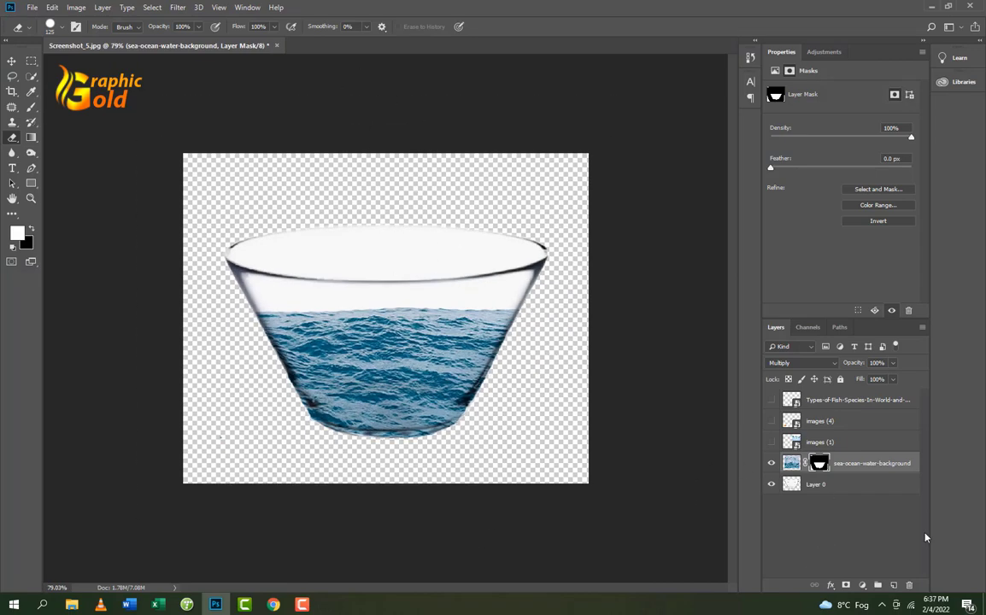
- Add a Hue/Saturation adjustment with Hue +10 and Saturation +39 to deepen the water's blue
left_click(863, 585)
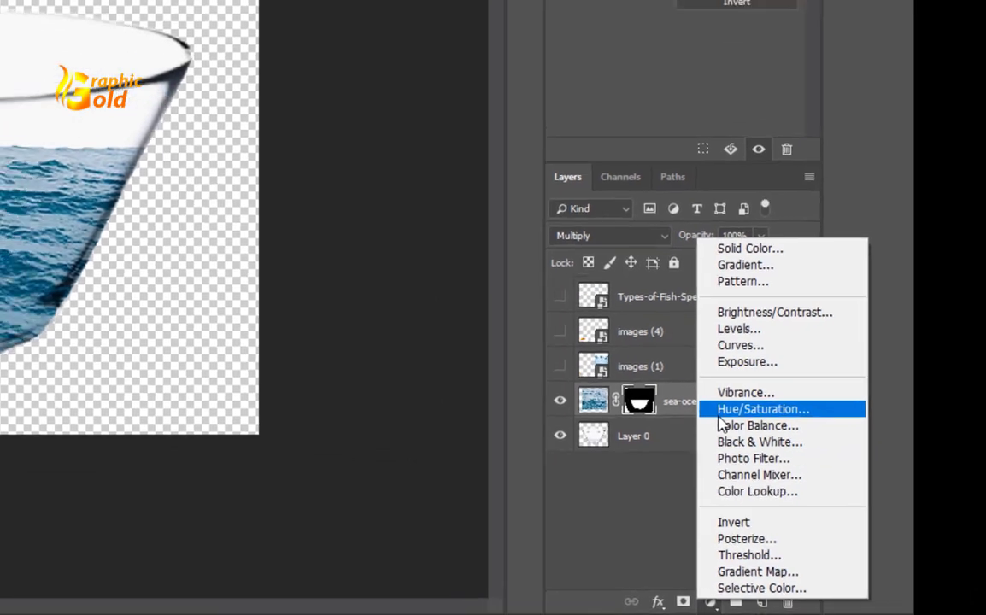
left_click(751, 409)
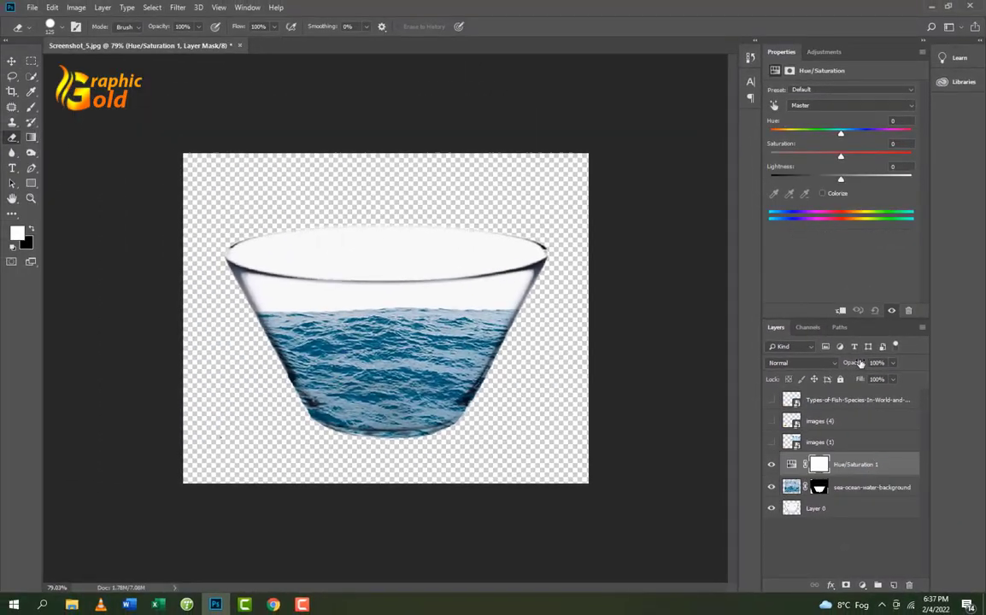
left_click_drag(841, 133, 850, 133)
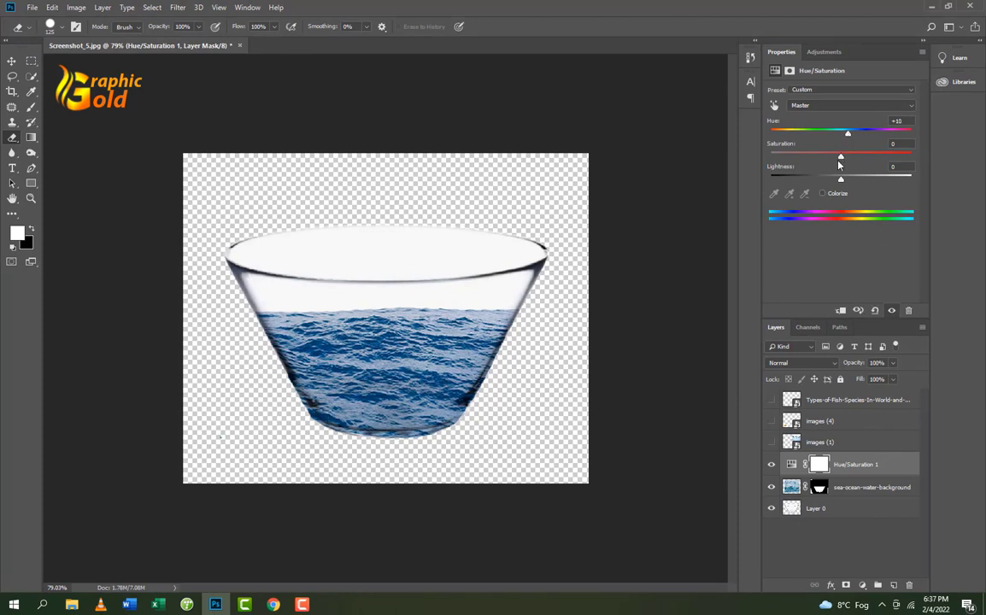
left_click_drag(859, 161, 865, 160)
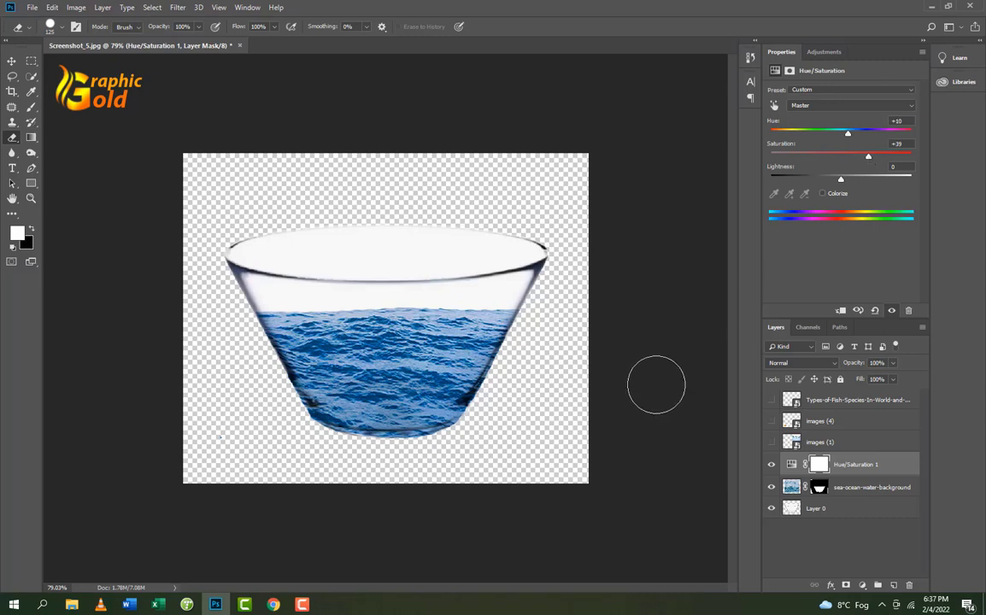
- Show the images (1) splash layer, move it onto the bowl's centre, and turn on rulers
left_click(12, 63)
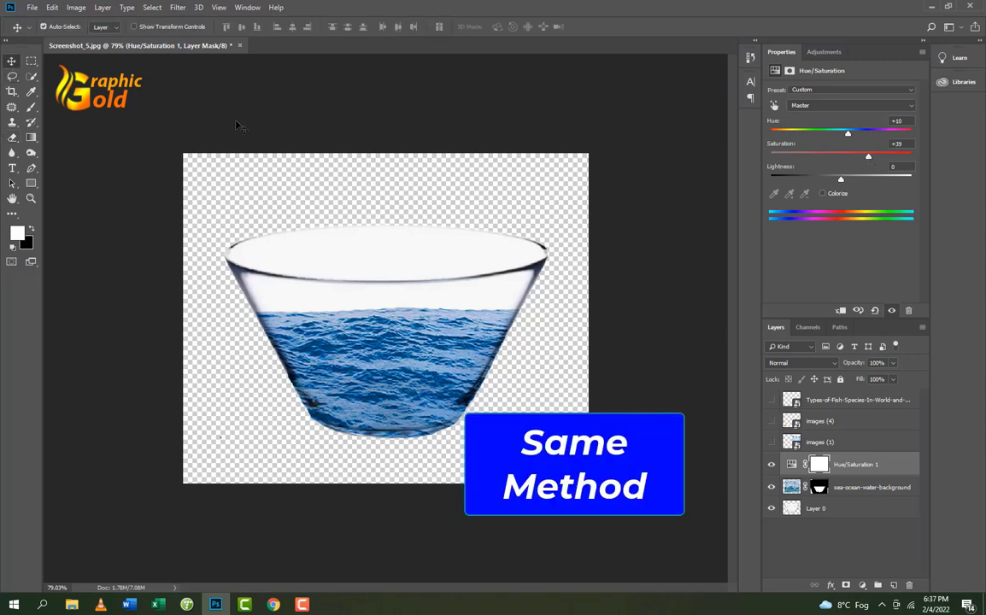
left_click(772, 443)
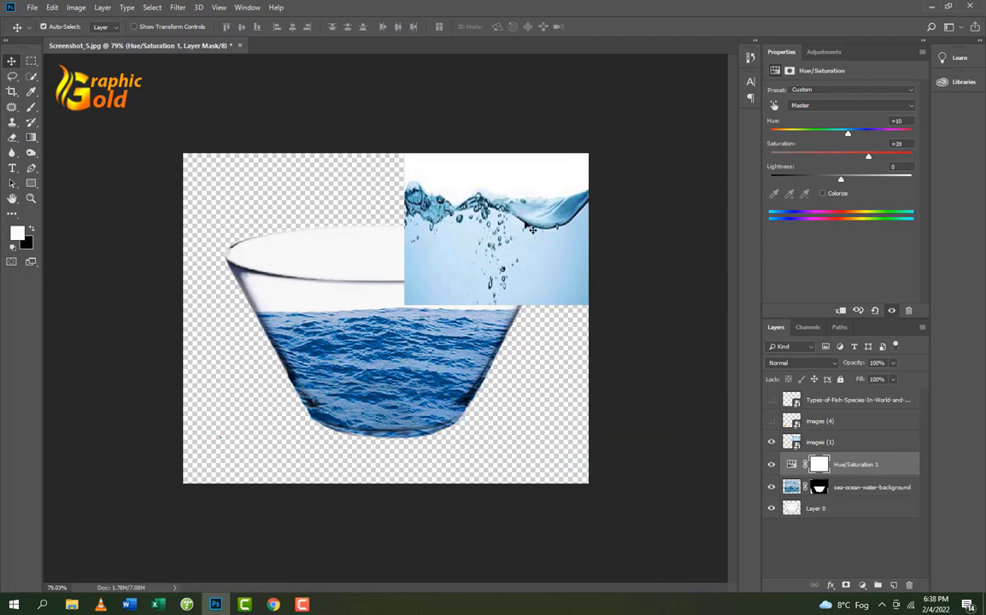
left_click_drag(527, 228, 459, 340)
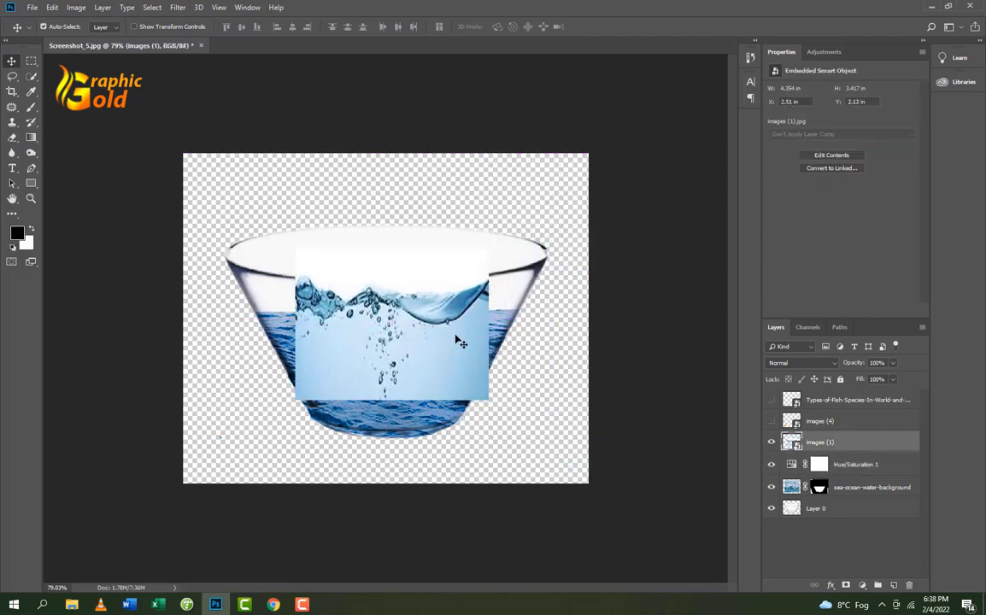
key("ctrl+r")
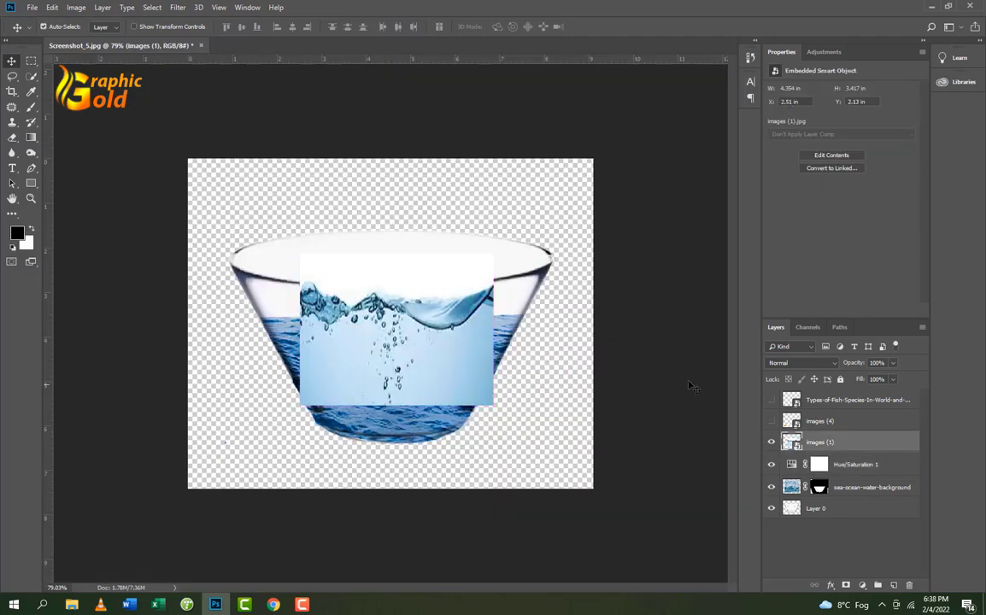
- Rasterize the images (1) splash layer, enlarge it over the whole bowl, and set it to Multiply
right_click(827, 450)
left_click(861, 287)
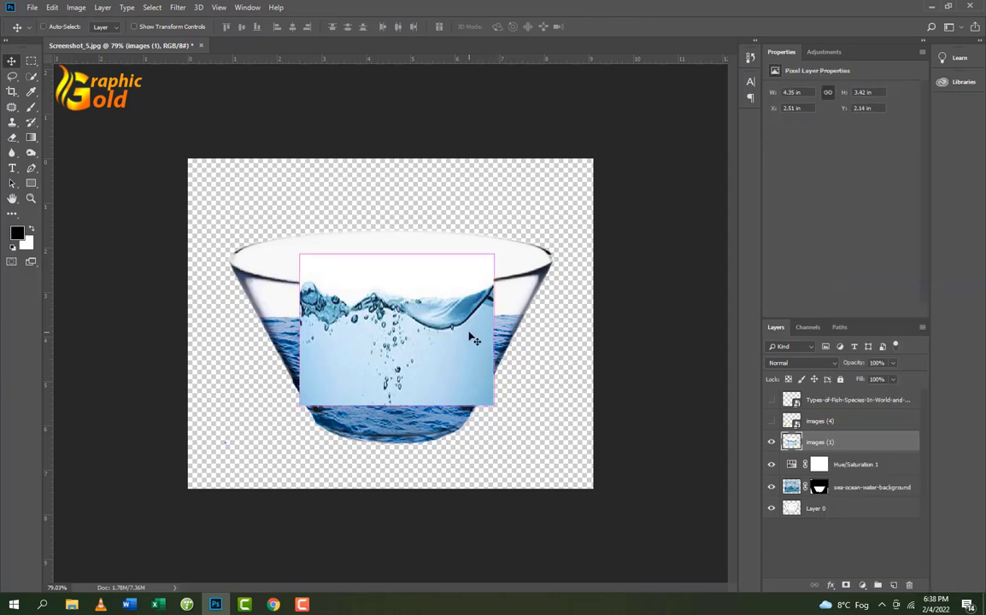
key("ctrl+t")
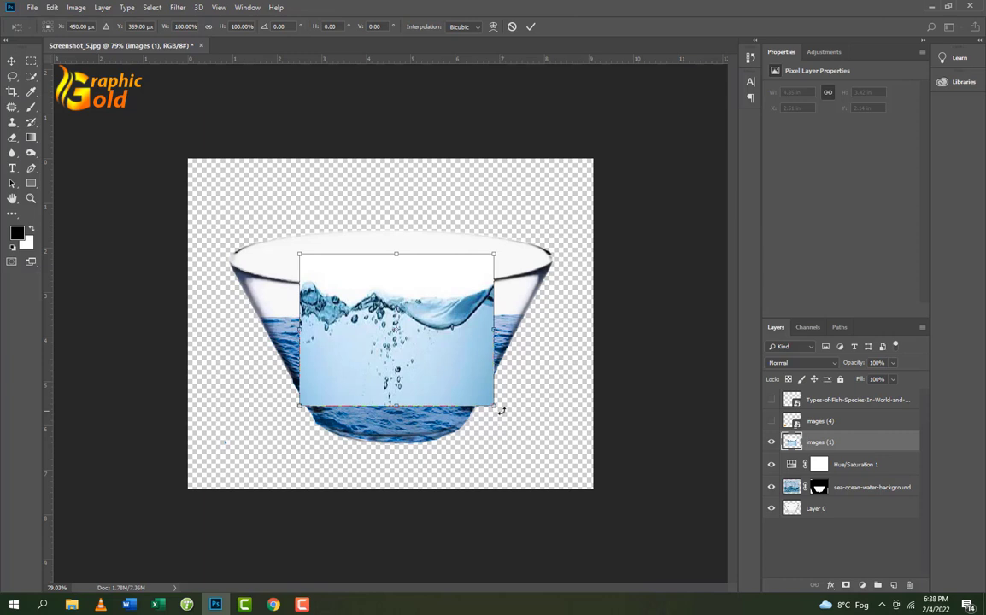
left_click_drag(495, 404, 587, 470)
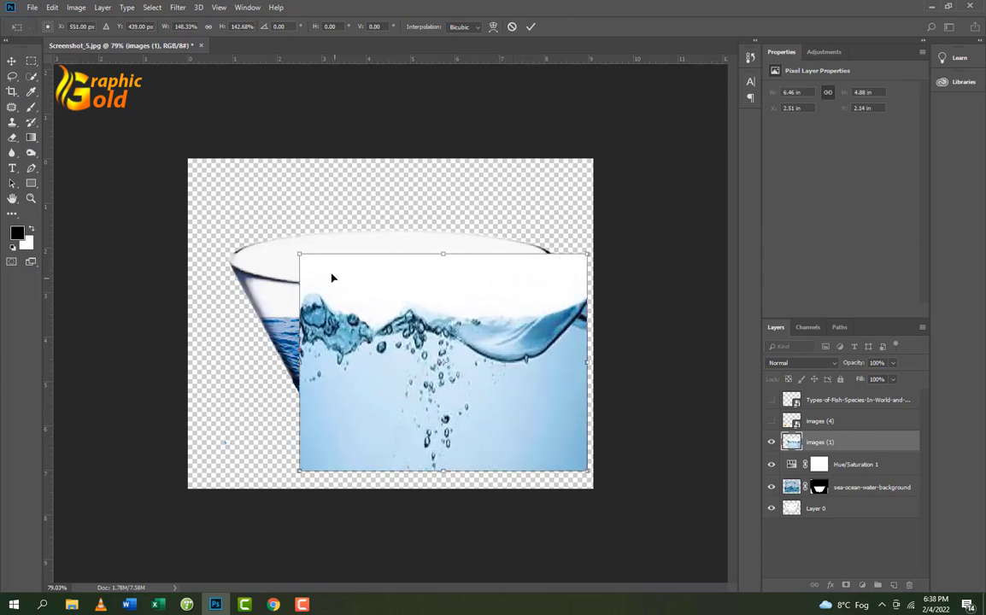
left_click_drag(301, 253, 236, 213)
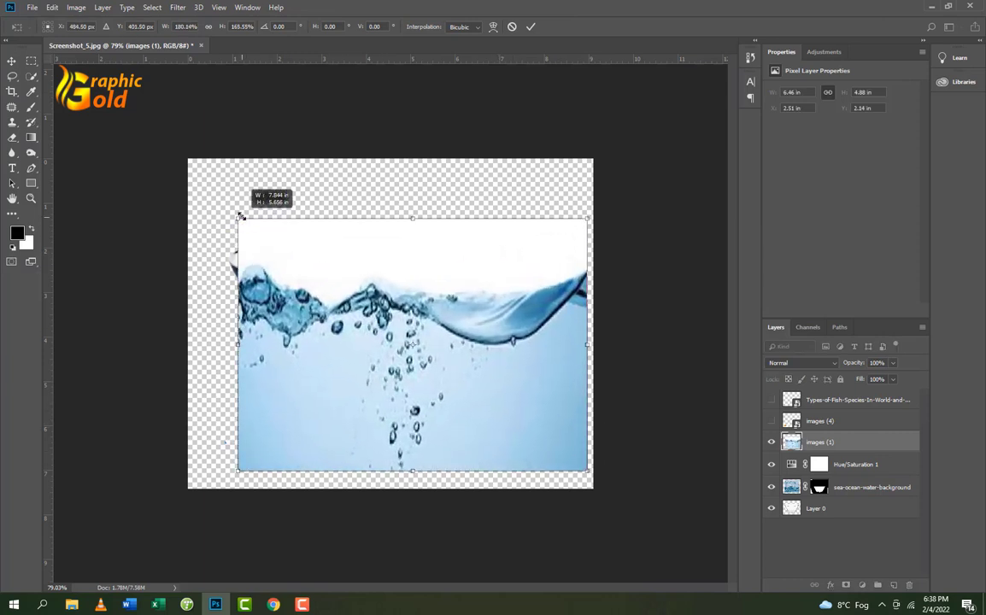
left_click_drag(379, 317, 367, 295)
key("Return")
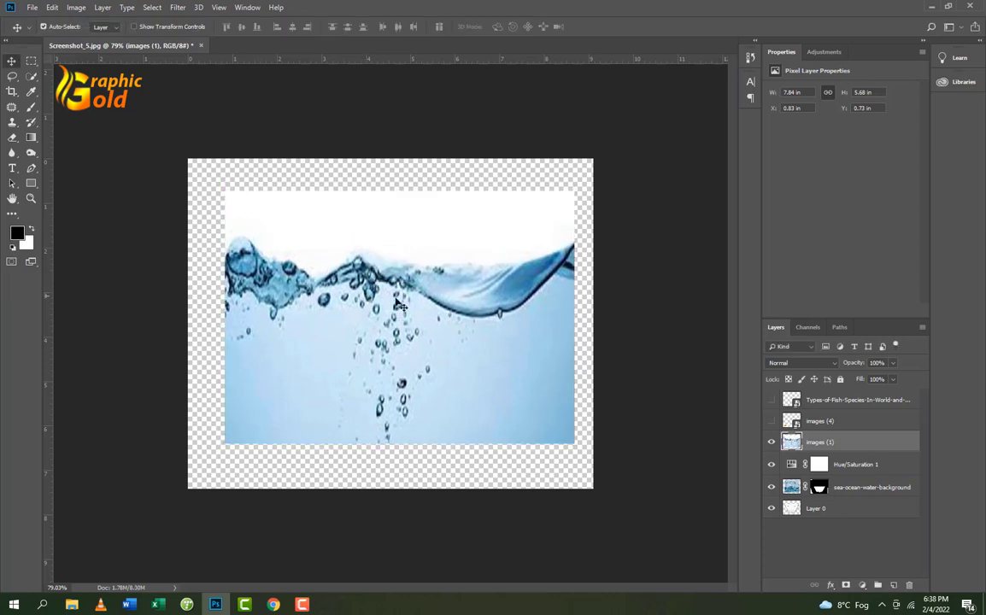
left_click(802, 363)
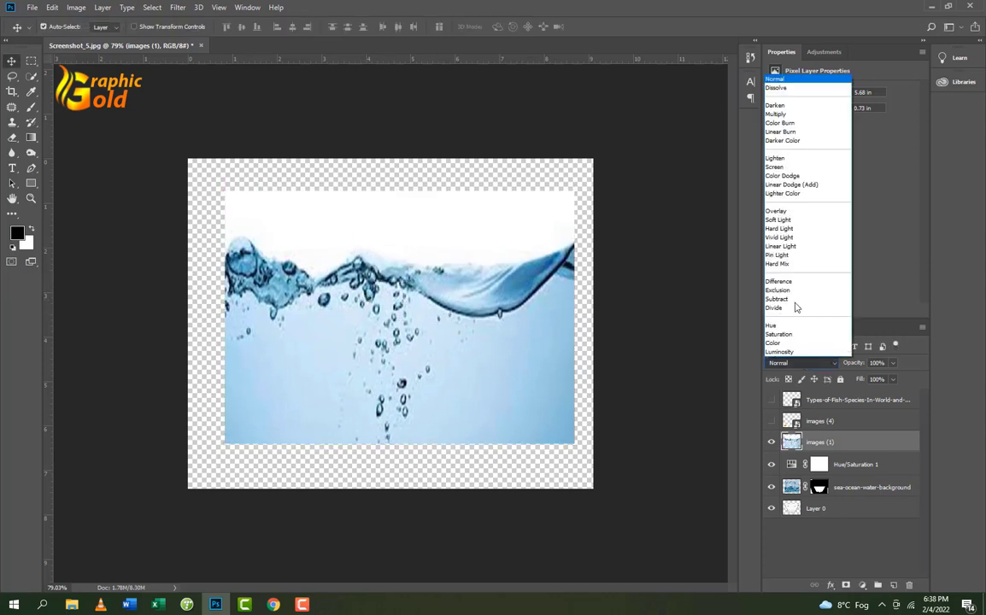
left_click(775, 113)
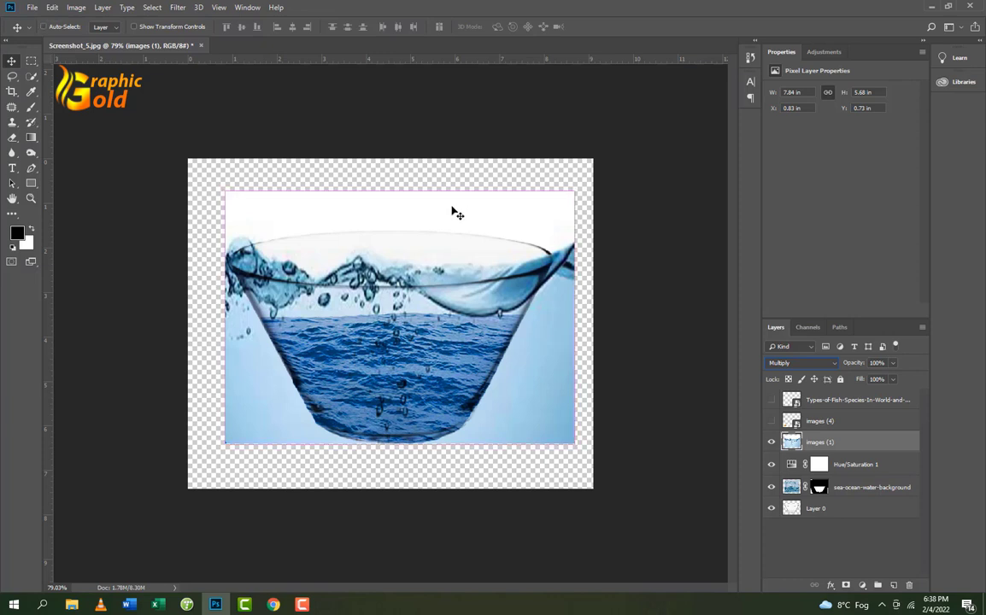
- Shrink the splash layer from top, right and left to about 5.99 × 4.2 in below the rim
key("ctrl+t")
left_click_drag(400, 187, 406, 247)
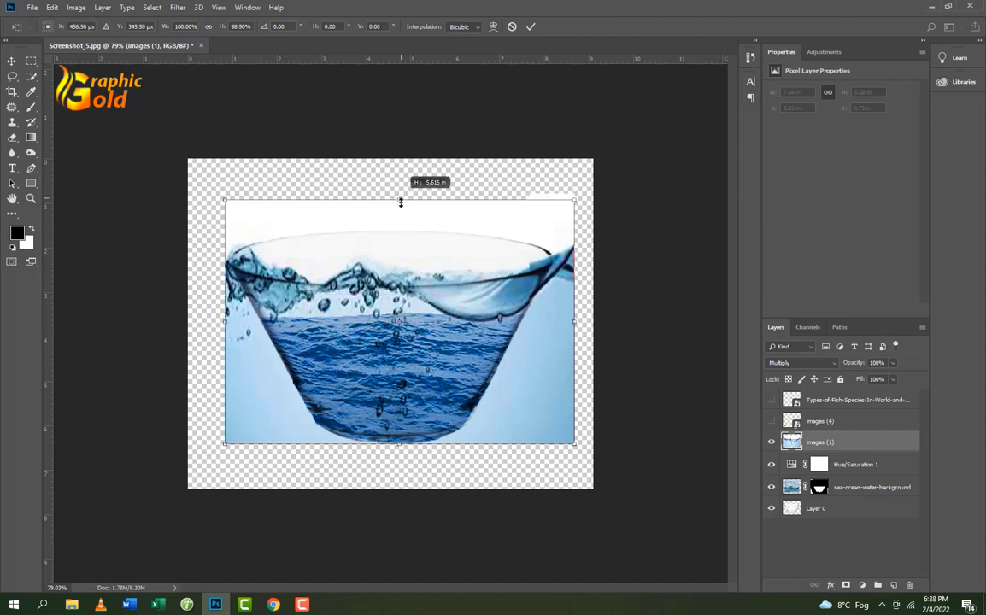
left_click_drag(405, 257, 405, 255)
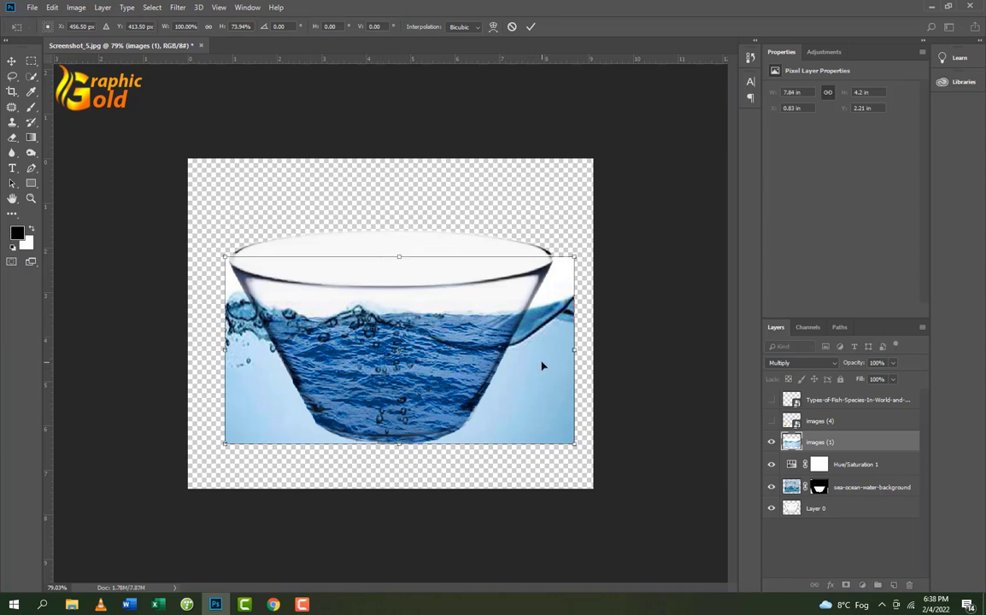
left_click_drag(576, 347, 527, 348)
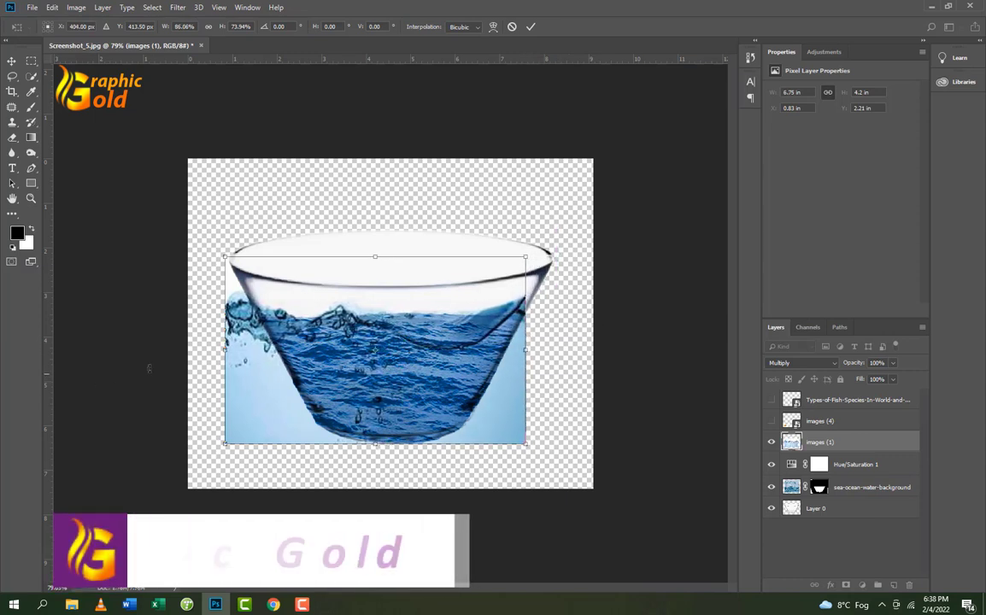
left_click_drag(225, 348, 254, 353)
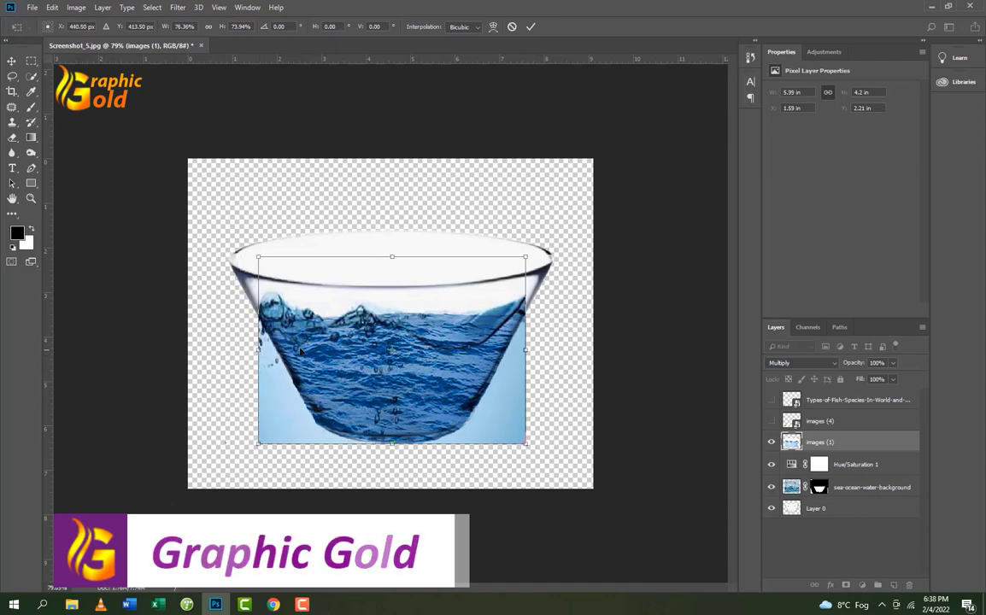
key("Return")
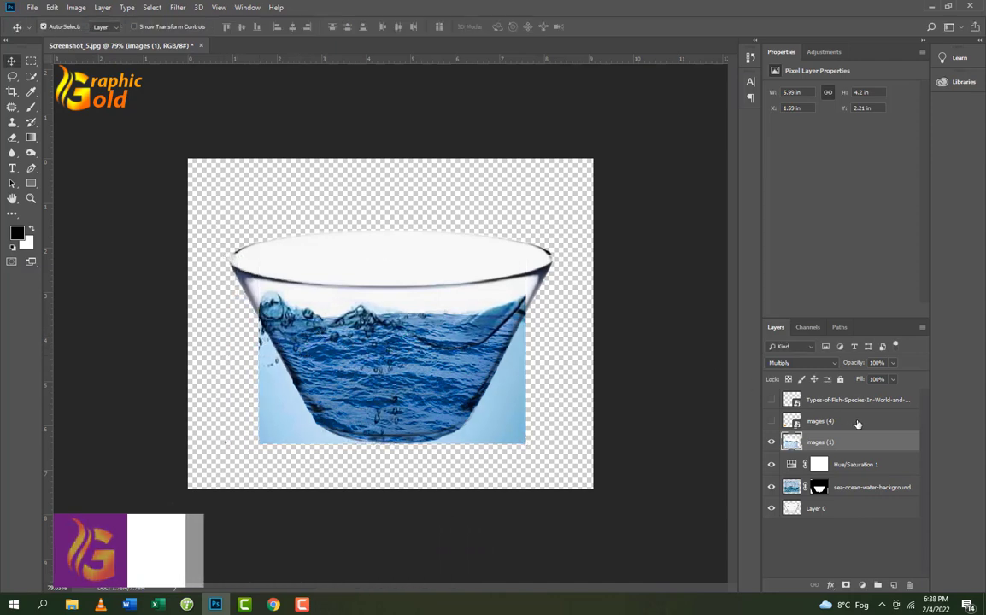
- Add a layer mask to the images (1) splash and erase the light-blue water outside the bowl's sides
left_click(847, 586)
left_click(12, 136)
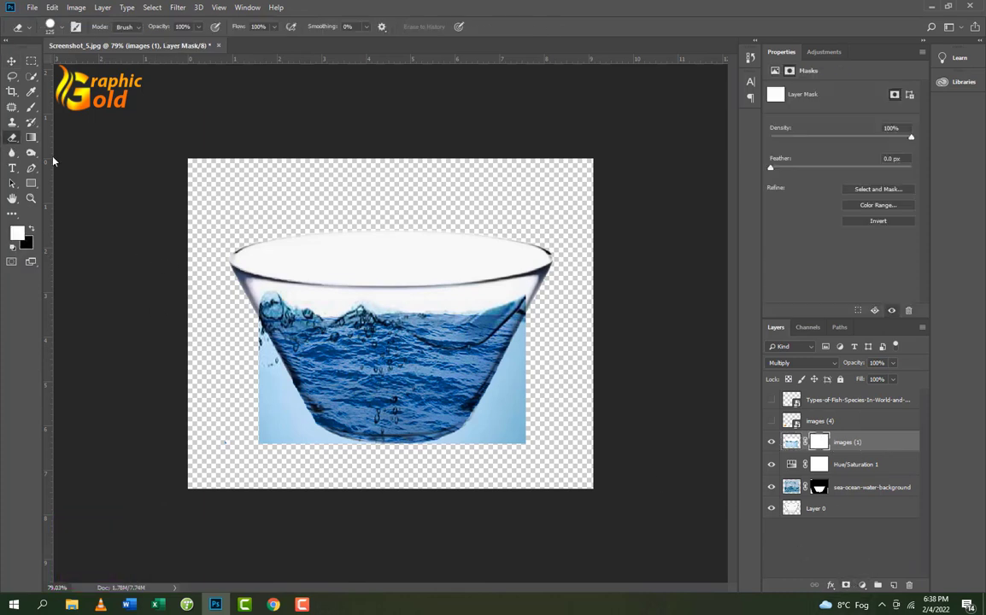
mouse_move(303, 266)
left_mouse_down()
mouse_move(264, 264)
mouse_move(312, 260)
mouse_move(337, 215)
left_mouse_up()
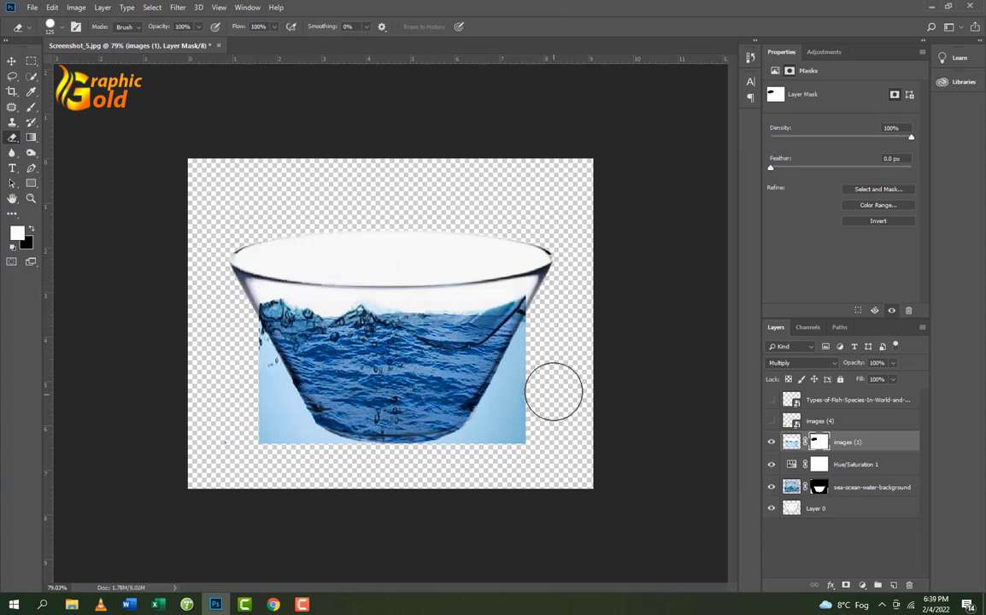
key("ctrl+z")
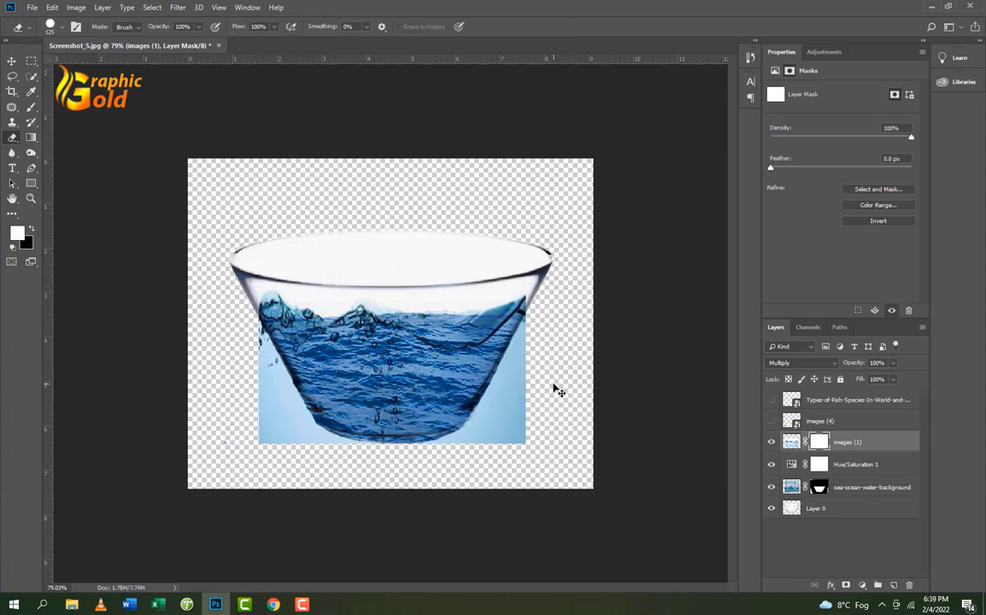
mouse_move(517, 423)
left_mouse_down()
mouse_move(557, 367)
mouse_move(535, 390)
mouse_move(557, 330)
mouse_move(555, 290)
left_mouse_up()
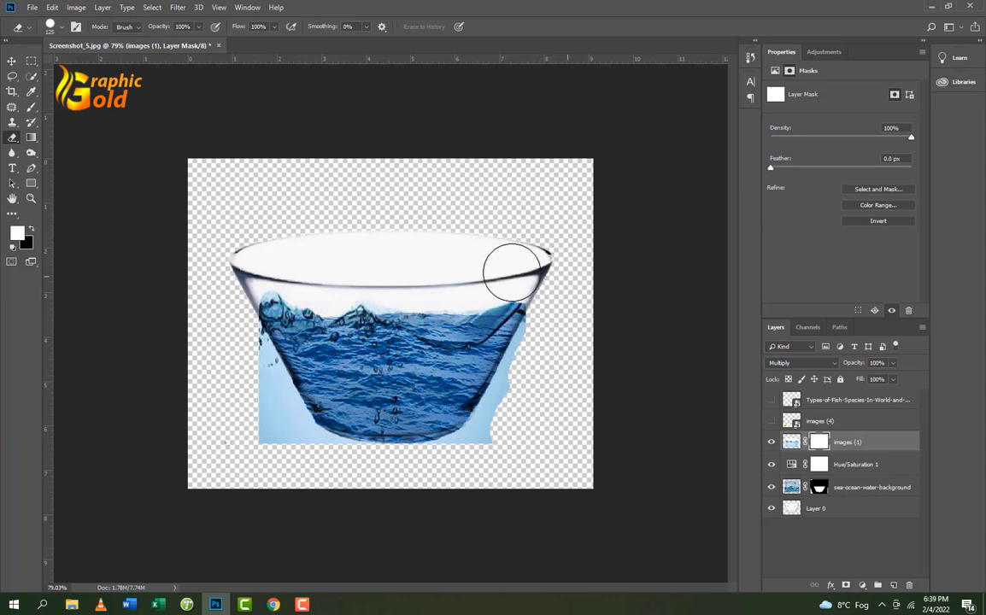
left_click_drag(564, 291, 557, 322)
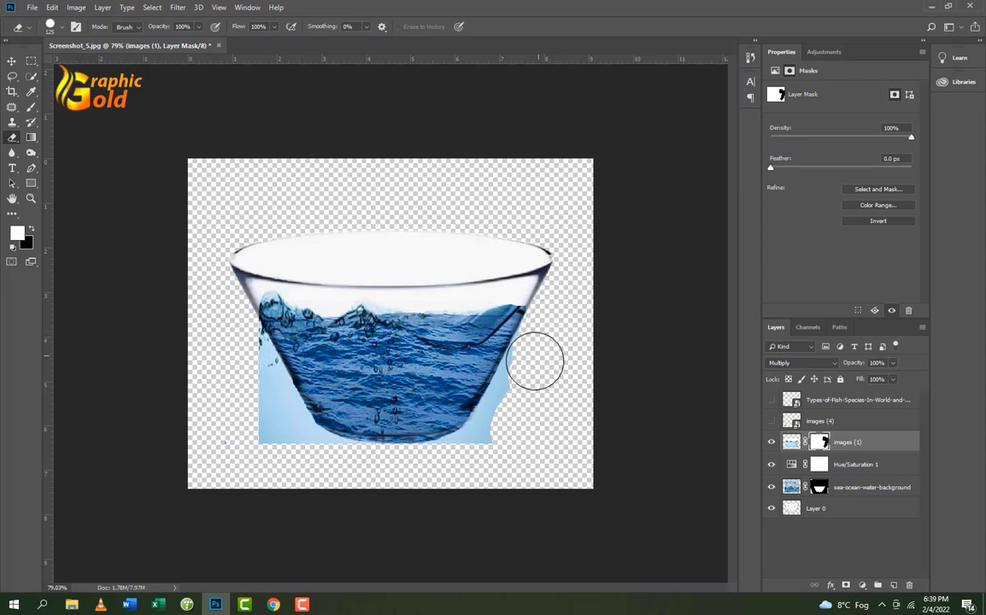
left_click_drag(535, 361, 484, 458)
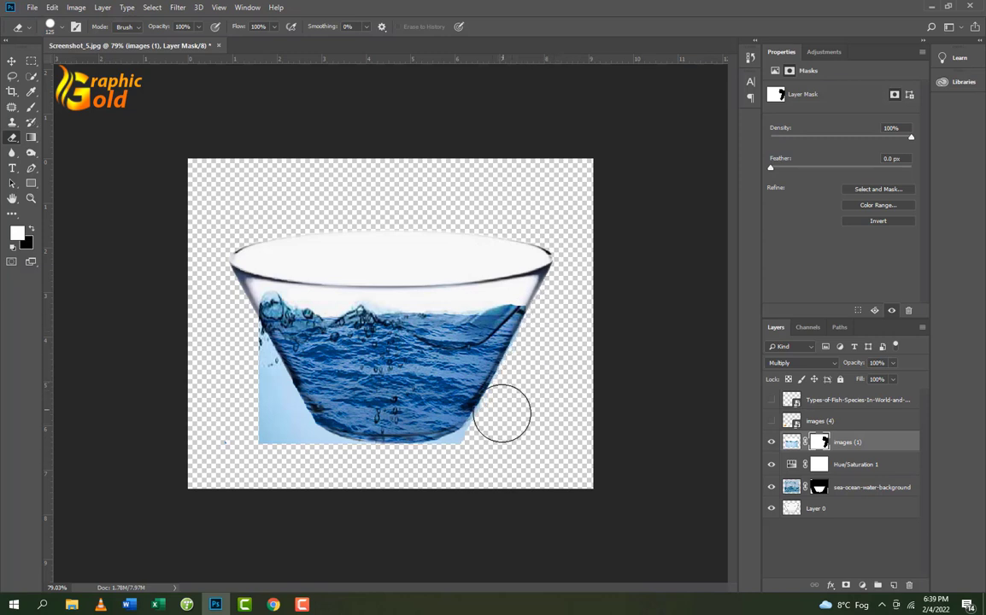
mouse_move(502, 413)
left_mouse_down()
mouse_move(328, 472)
mouse_move(220, 345)
left_mouse_up()
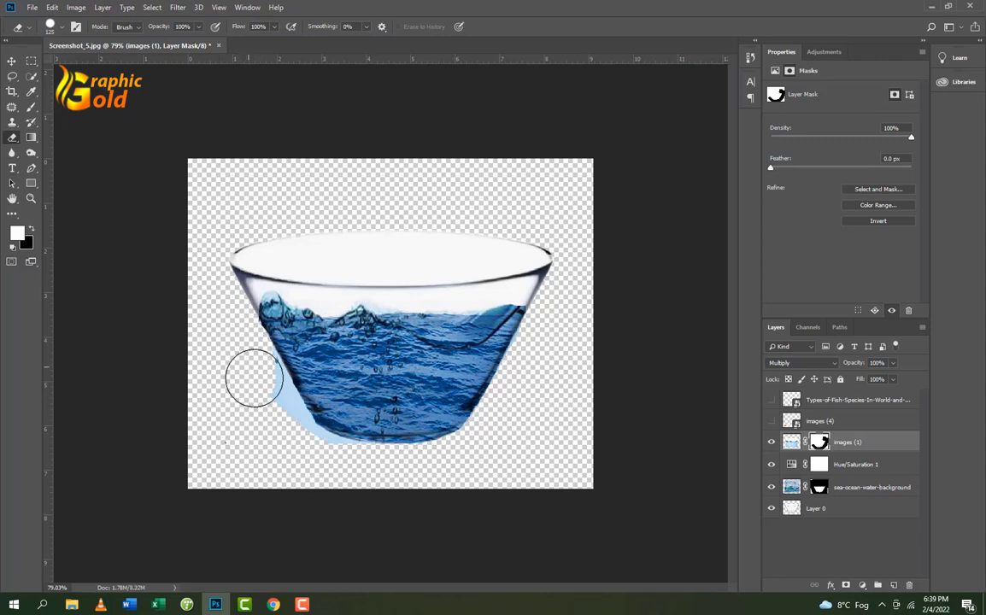
mouse_move(254, 378)
left_mouse_down()
mouse_move(293, 440)
mouse_move(358, 471)
left_mouse_up()
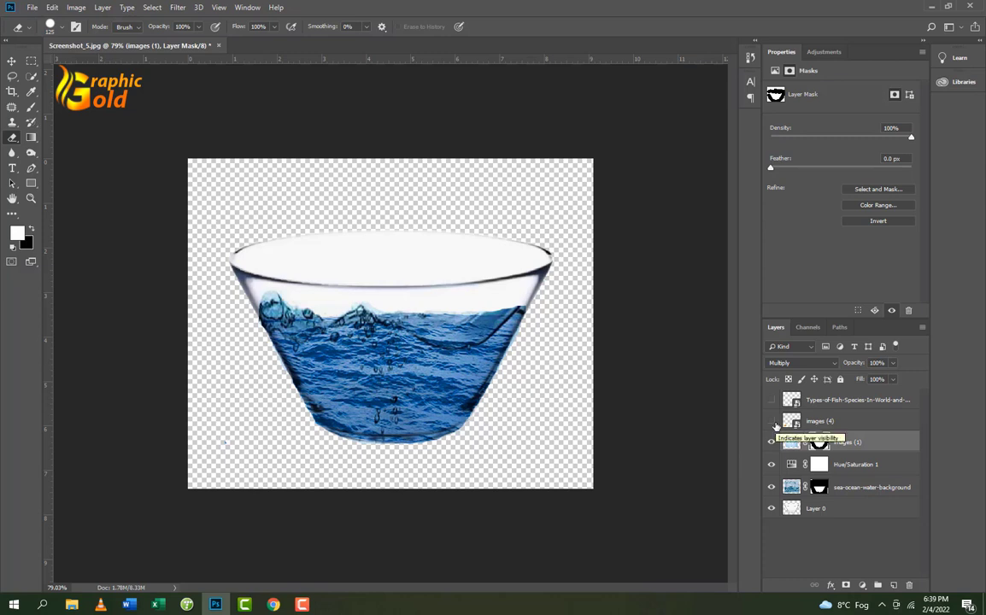
- Show the images (4) goldfish and move it toward the bowl's lower left
left_click(773, 421)
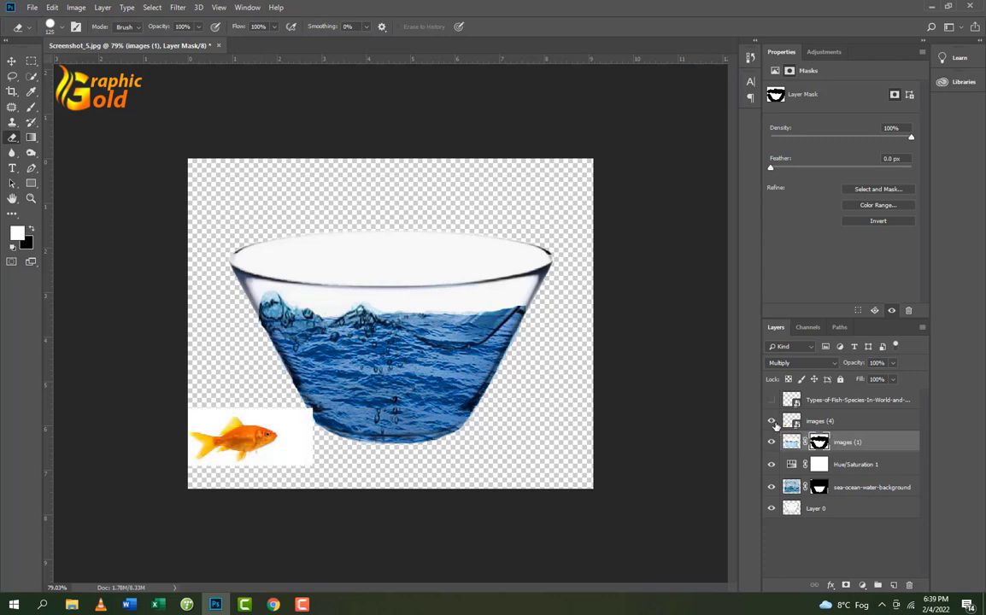
left_click(10, 61)
left_click_drag(247, 462, 329, 440)
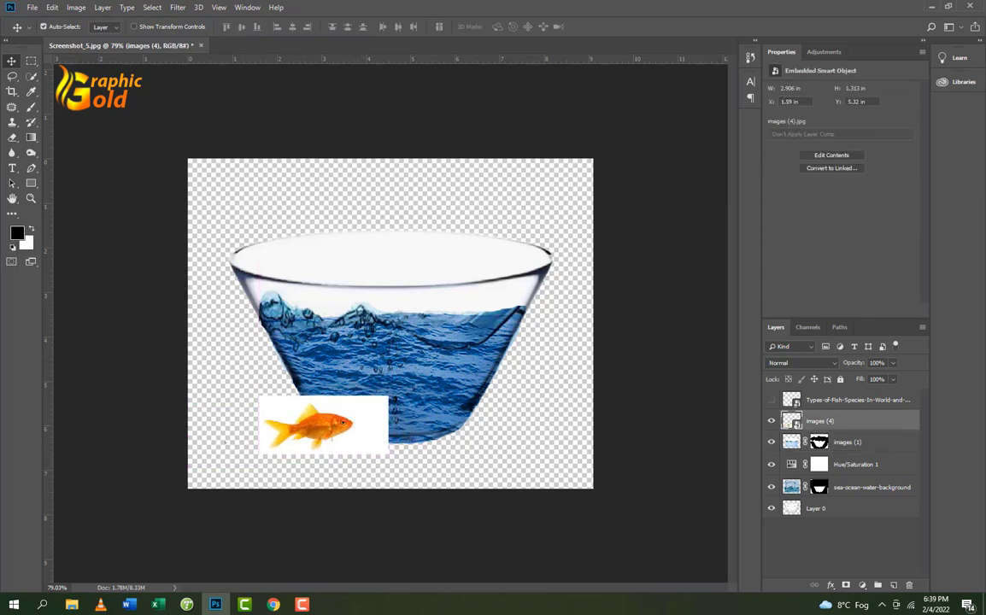
- Rasterize the goldfish layer and delete its white background with the Magic Wand
right_click(851, 425)
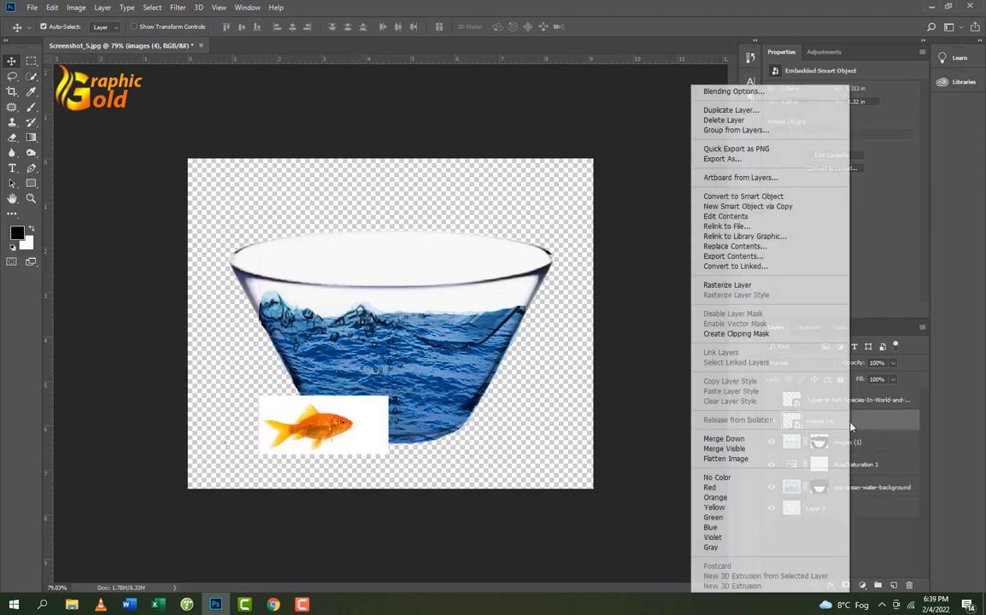
left_click(755, 287)
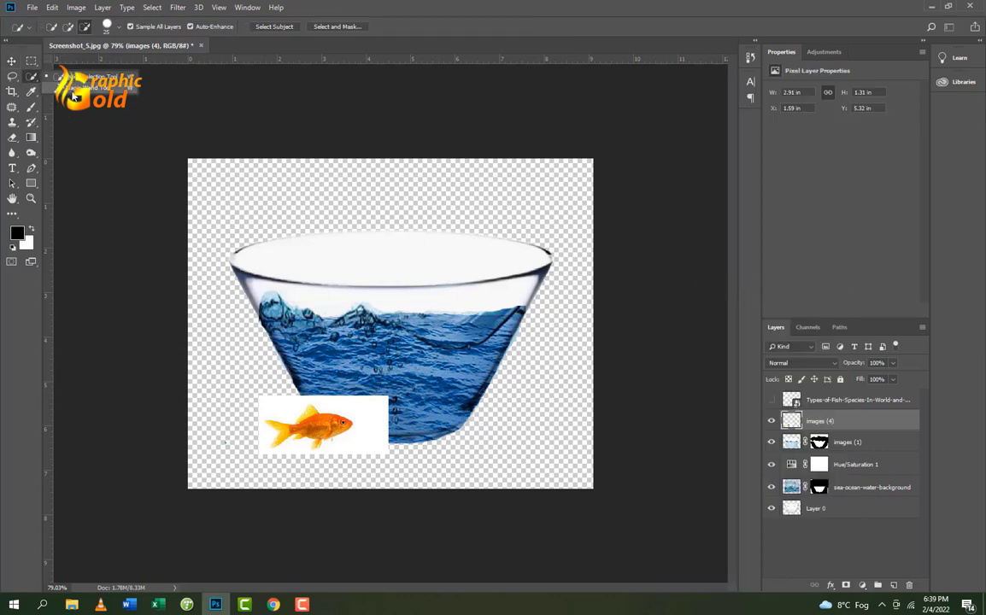
key("shift+w")
left_click(284, 416)
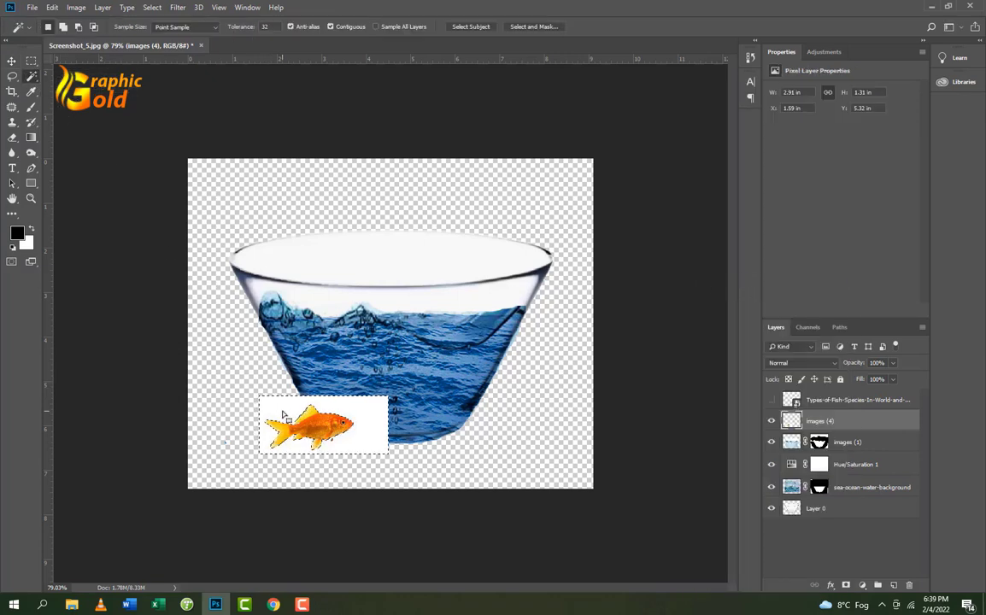
key("Delete")
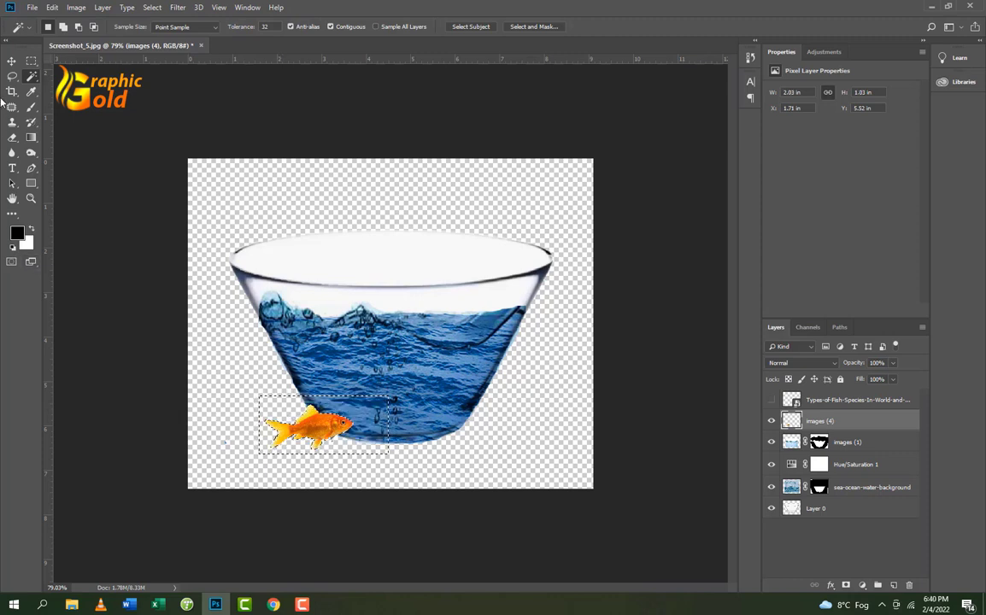
left_click(12, 61)
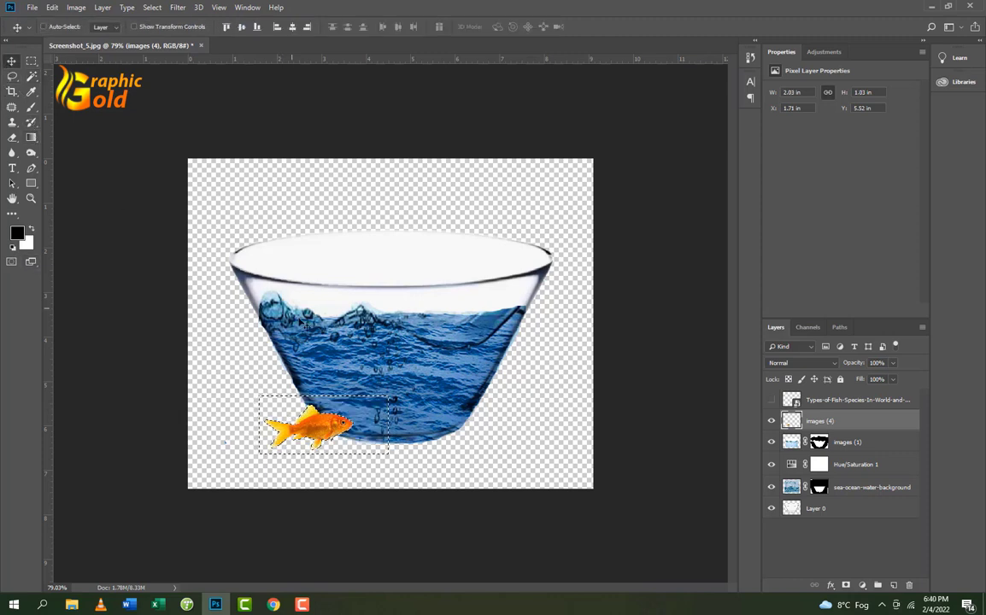
- Move the goldfish into the bowl's water and rotate it nose-up
left_click_drag(344, 427, 416, 390)
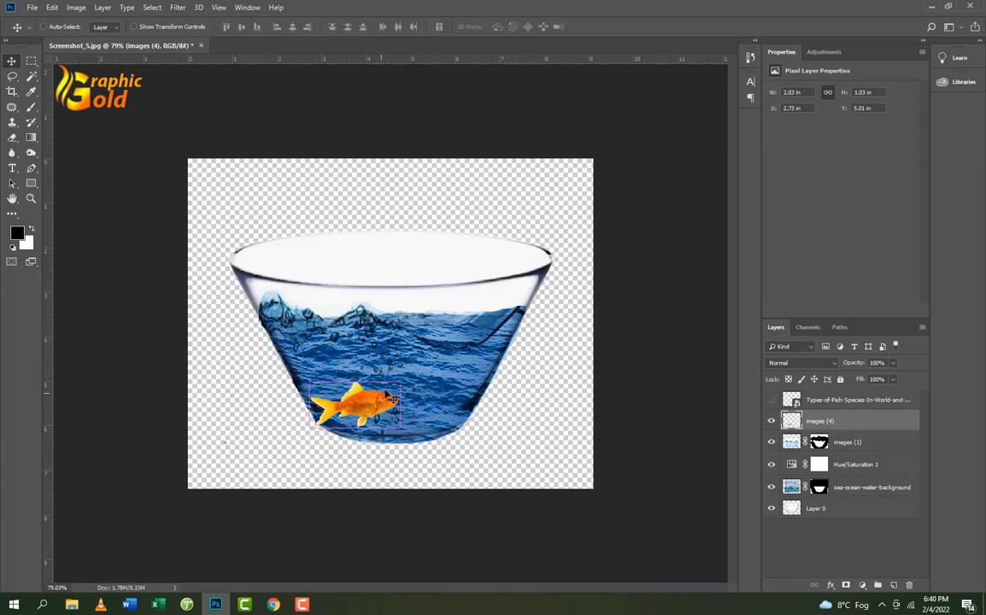
key("ctrl+t")
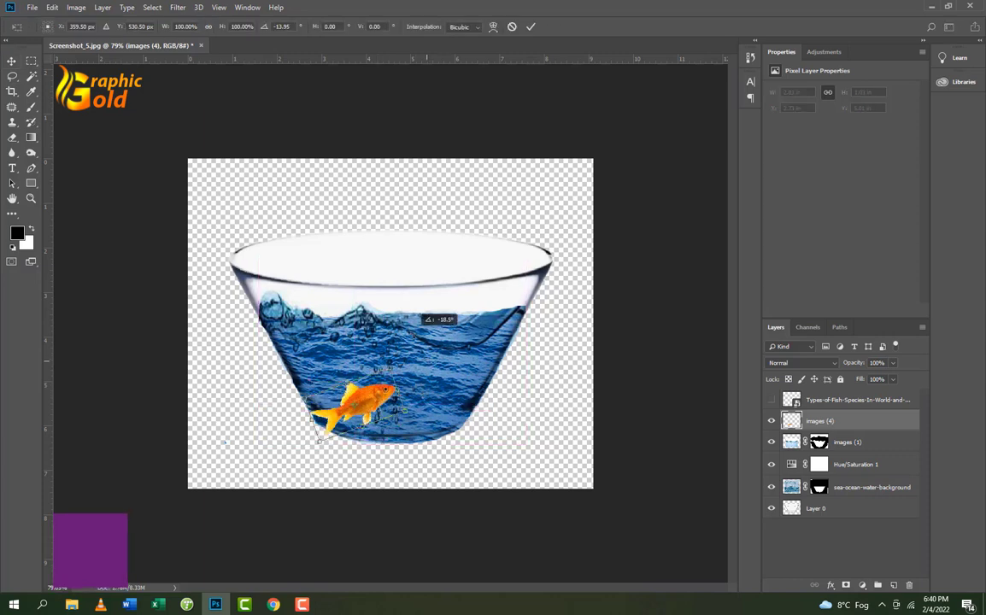
mouse_move(408, 376)
left_mouse_down()
mouse_move(395, 359)
mouse_move(392, 369)
left_mouse_up()
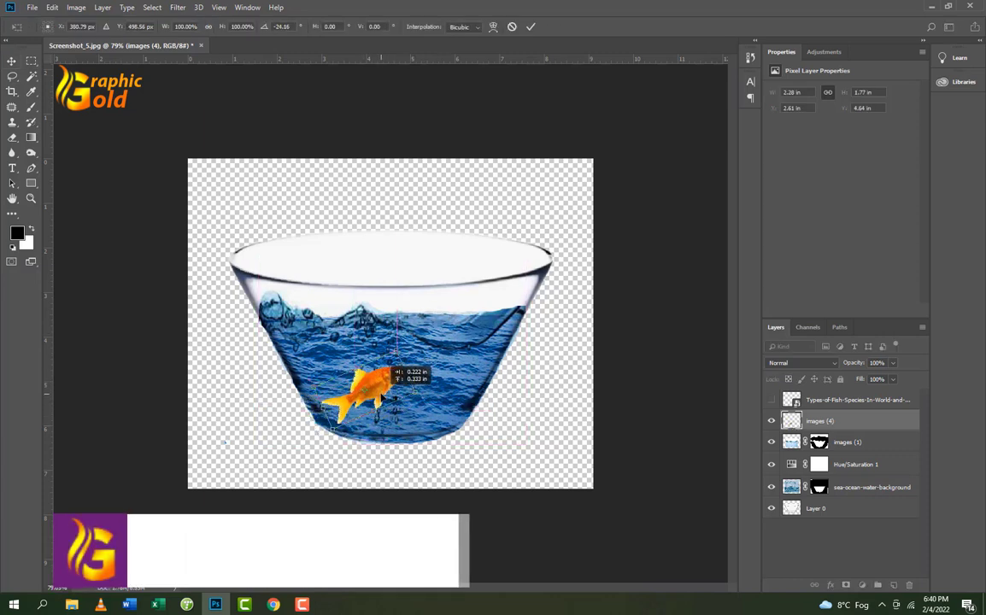
key("Return")
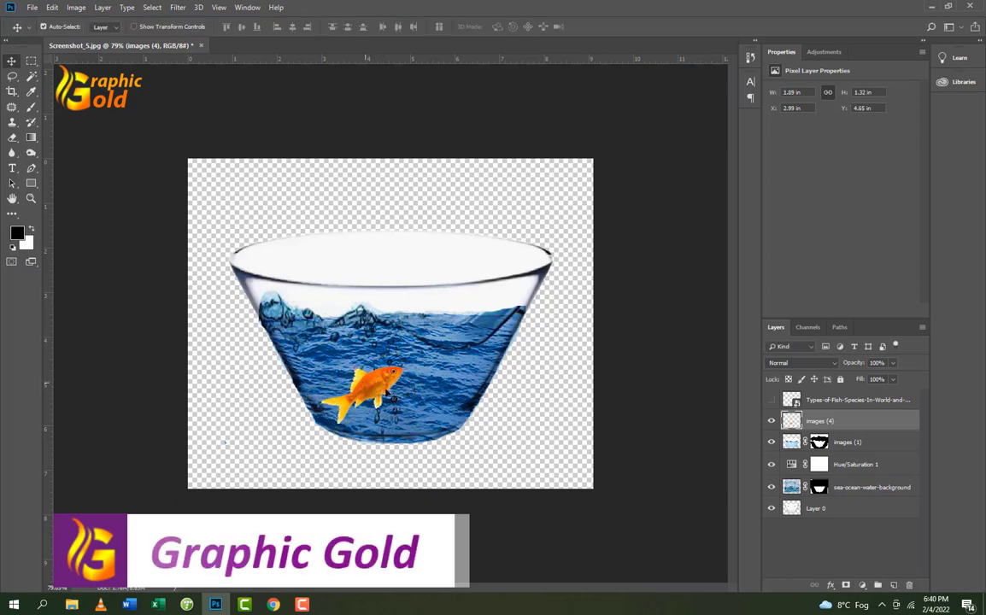
- Lower the goldfish layer to 80% fill and 61% opacity
left_click(892, 380)
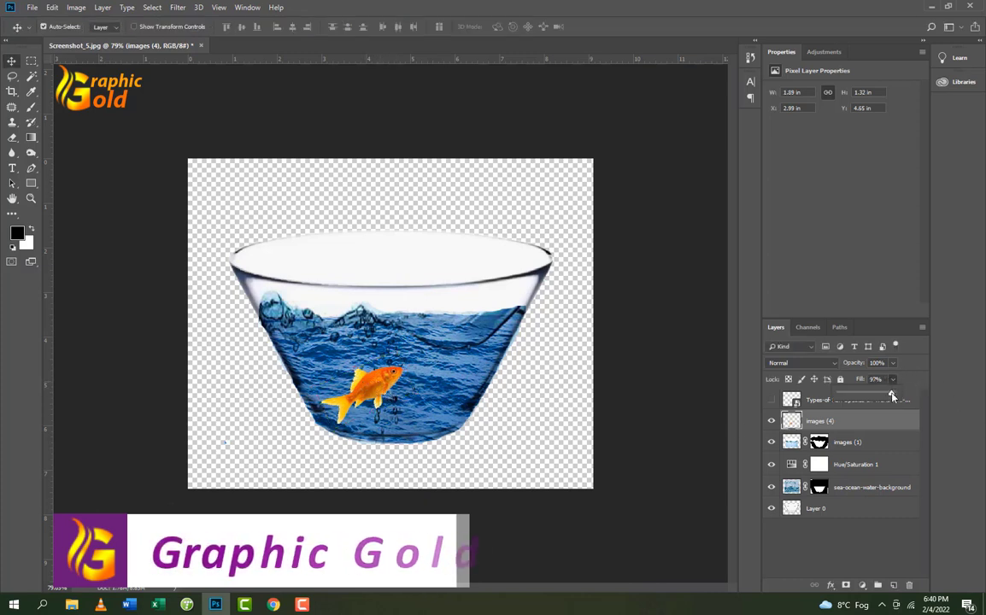
mouse_move(895, 395)
left_mouse_down()
mouse_move(881, 396)
mouse_move(901, 379)
mouse_move(894, 365)
mouse_move(876, 380)
left_mouse_up()
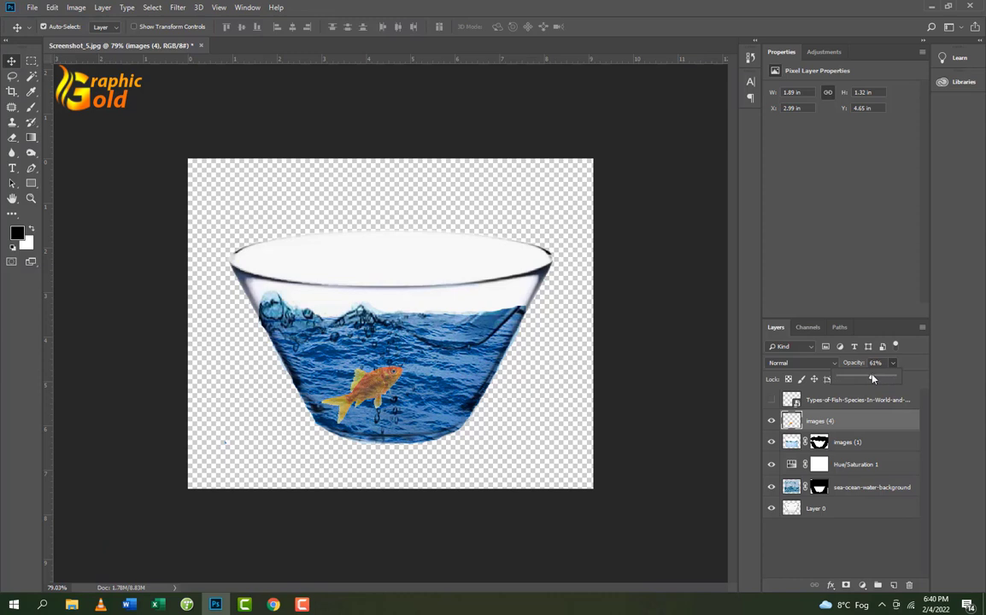
left_click_drag(873, 379, 871, 379)
left_click(450, 394)
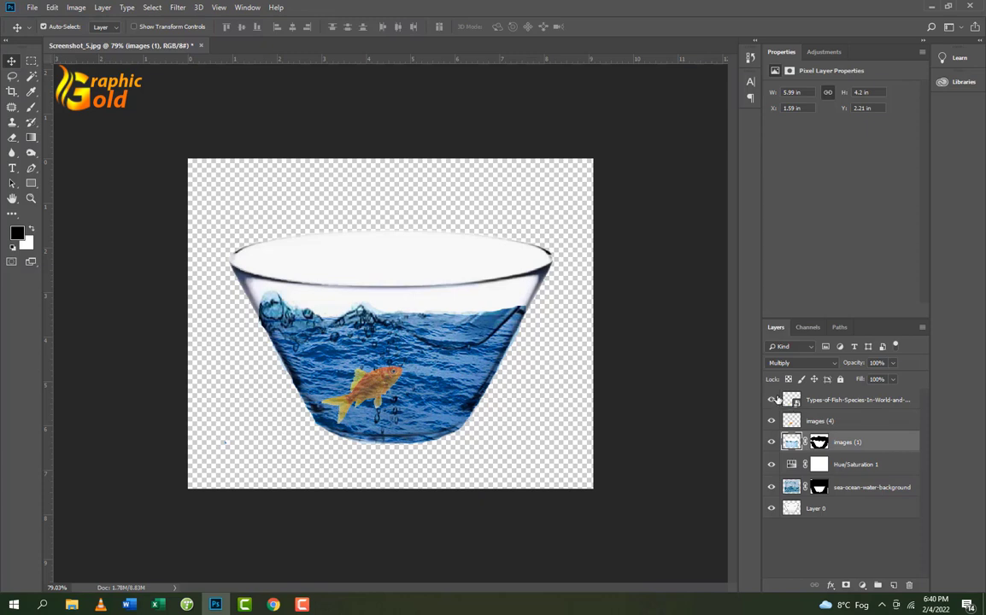
- Show and rasterize the second goldfish layer, then delete its white background
left_click(771, 400)
right_click(830, 402)
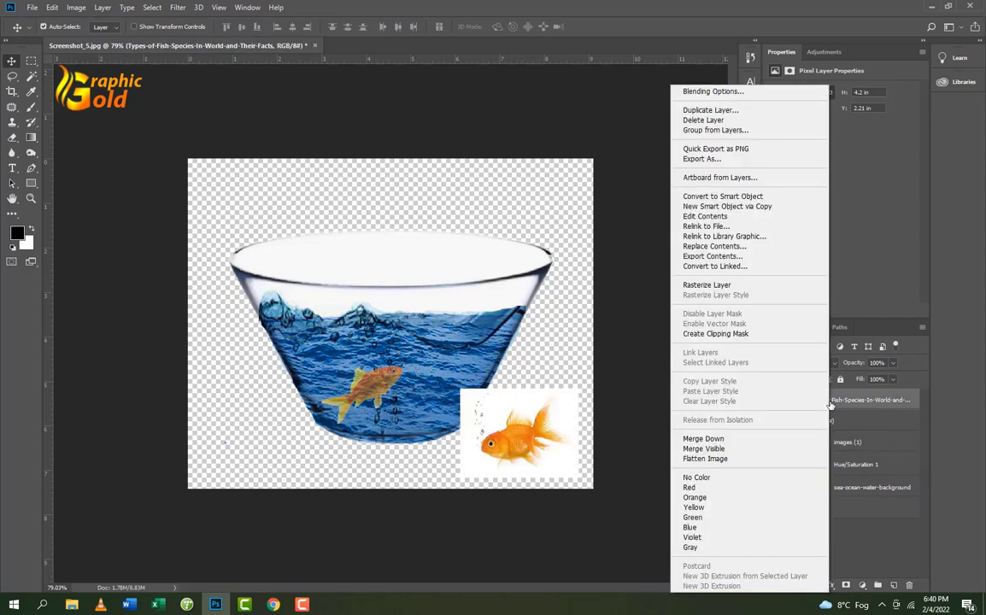
left_click(707, 284)
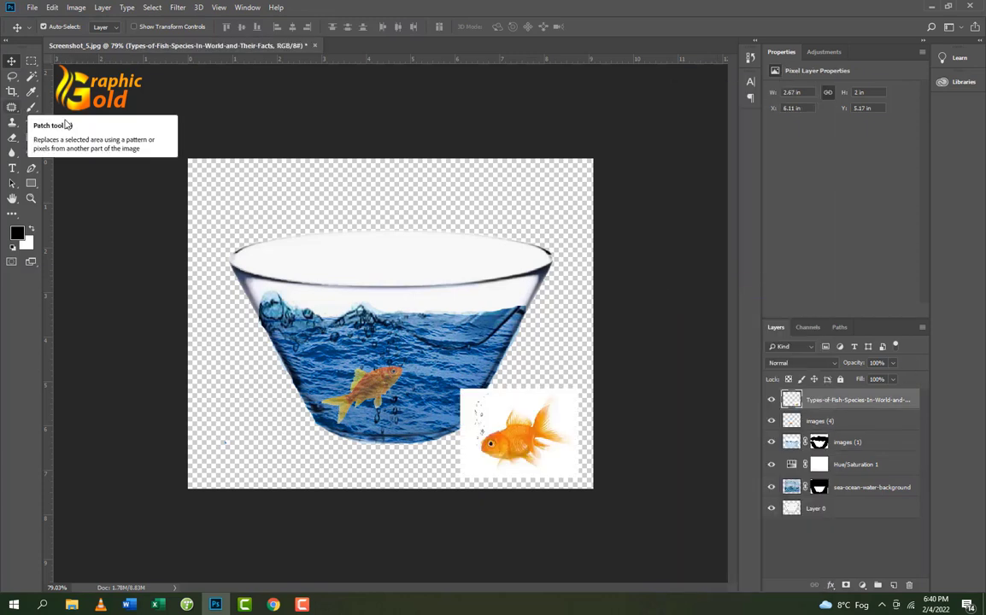
left_click(31, 76)
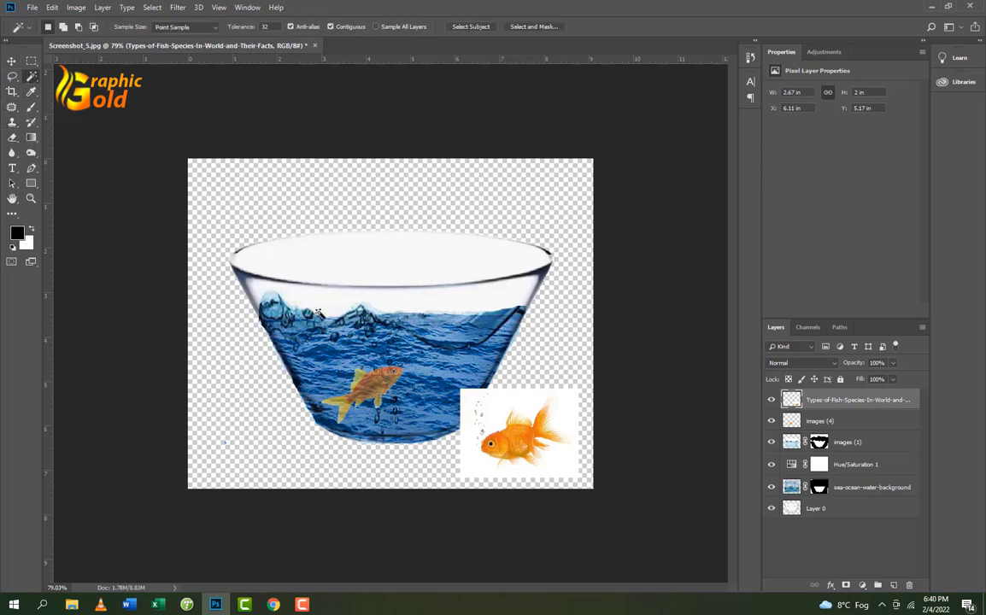
left_click(504, 401)
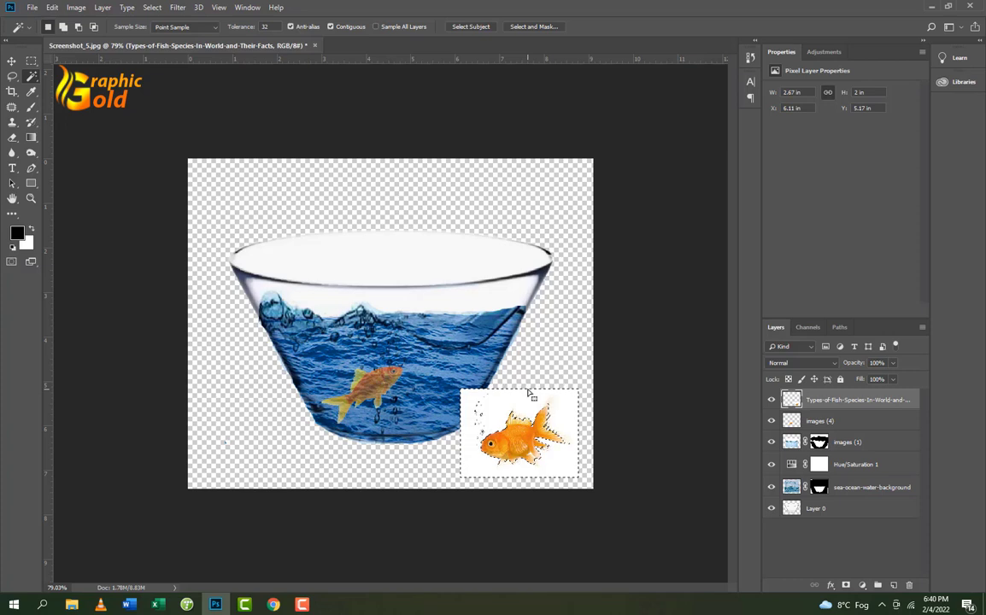
key("Delete")
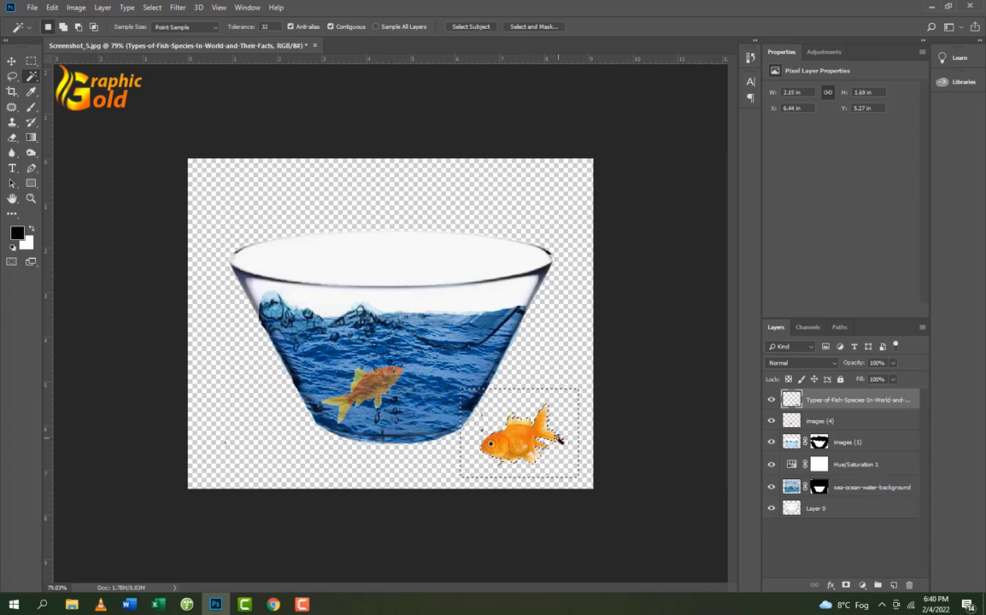
key("ctrl+d")
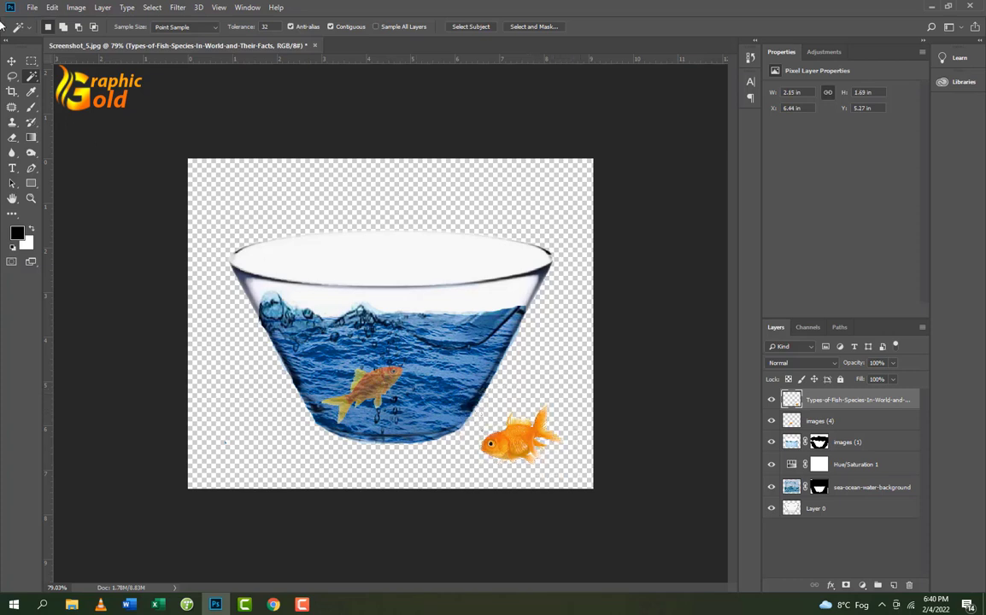
- Move the second goldfish into the bowl, rotate it, and shrink it to about 1.22 × 1.44 in
left_click(12, 61)
left_click_drag(544, 459, 484, 393)
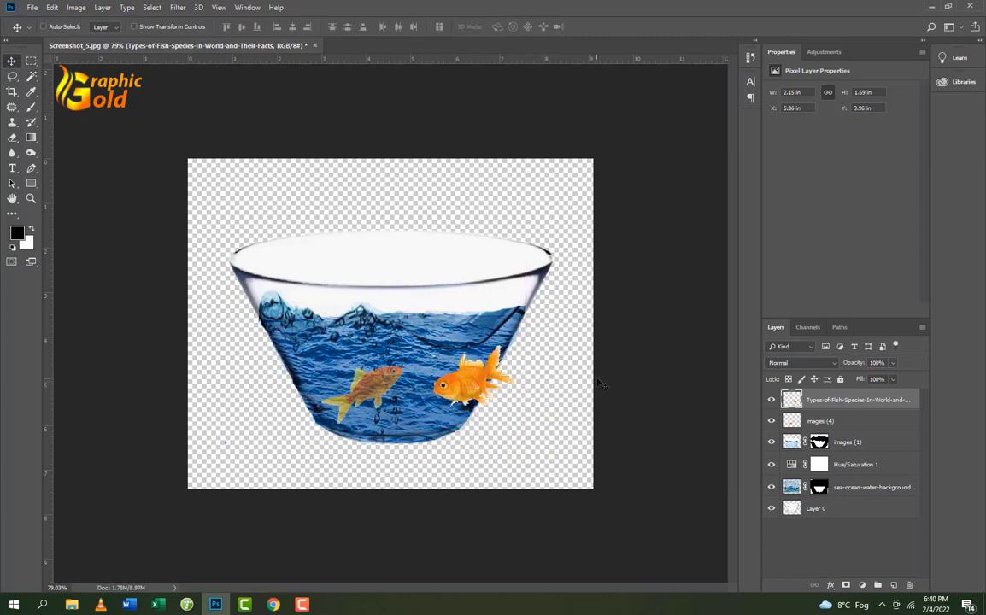
key("ctrl+t")
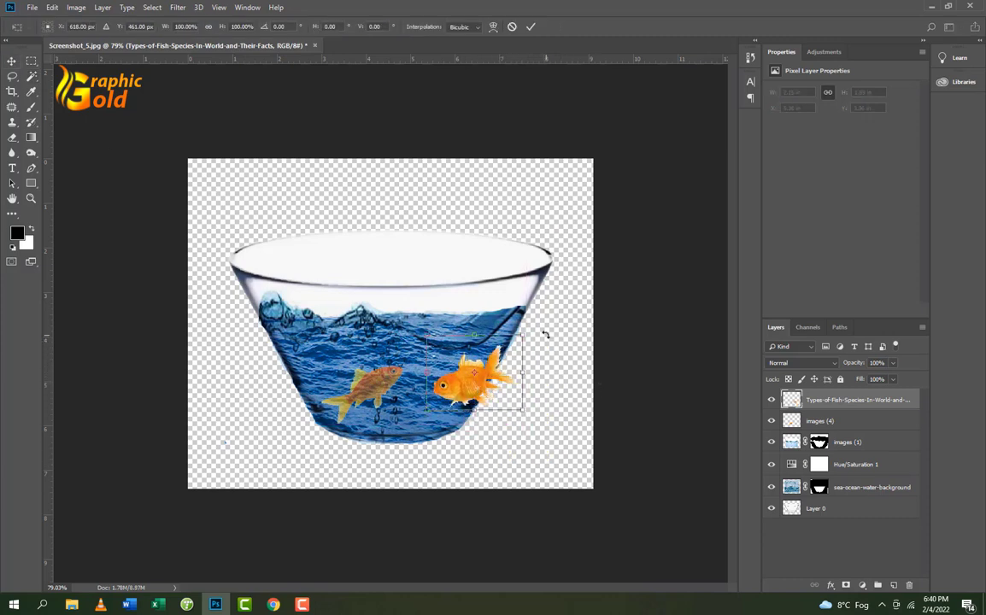
left_click_drag(545, 335, 512, 402)
left_click_drag(460, 374, 438, 355)
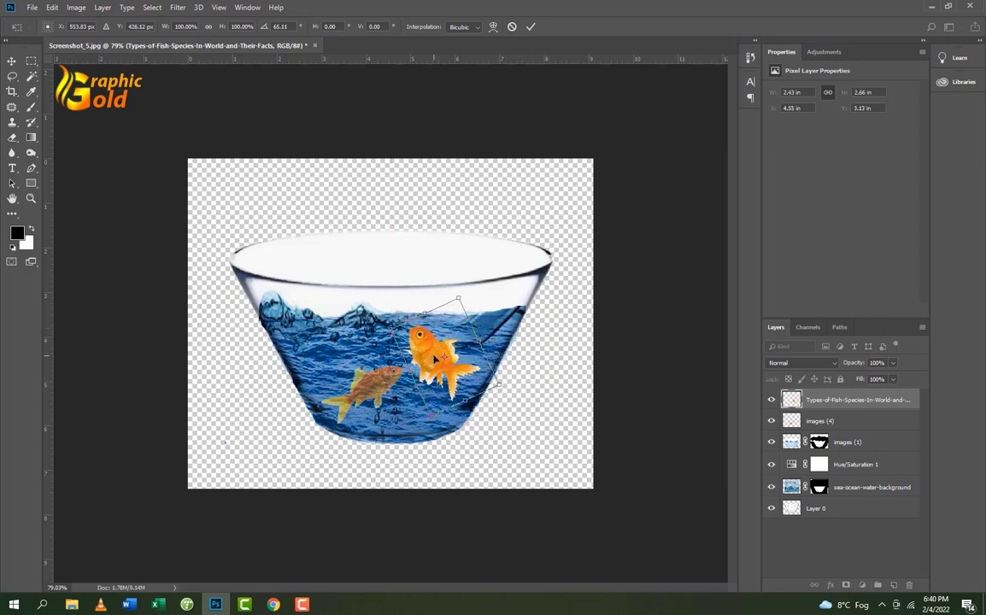
left_click_drag(466, 292, 461, 291)
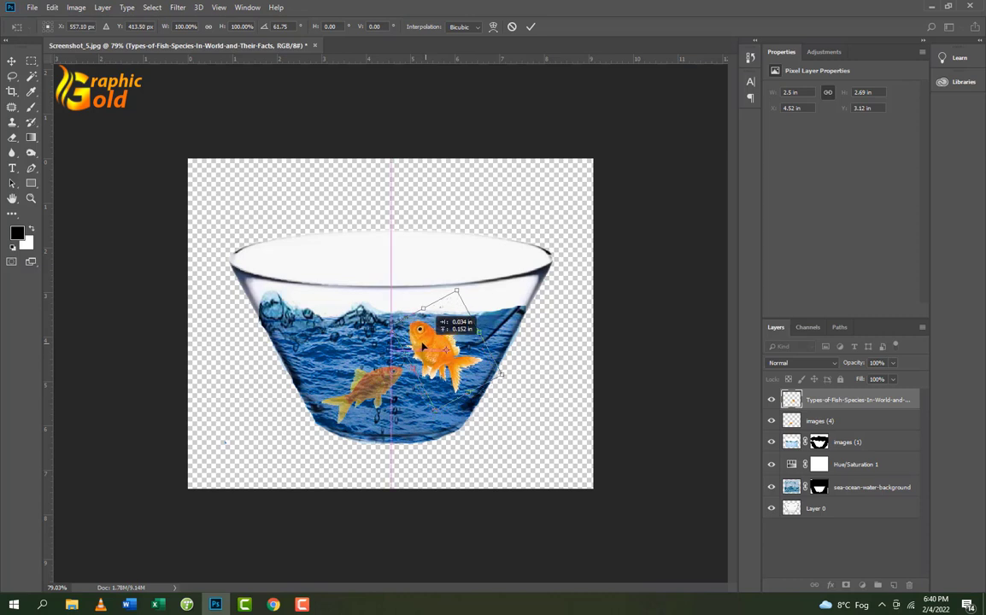
left_click_drag(422, 359, 417, 355)
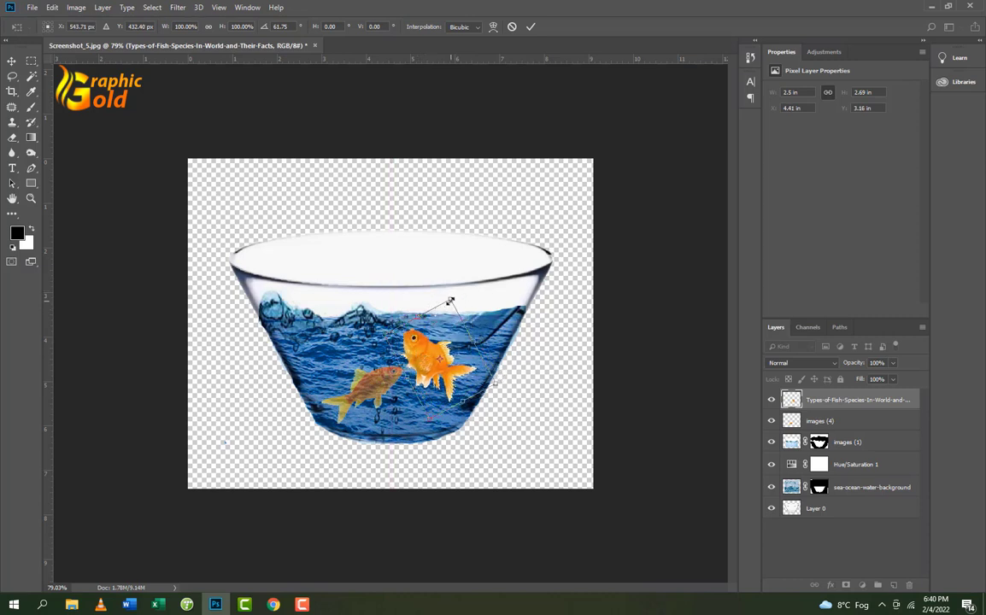
left_click_drag(449, 303, 445, 316)
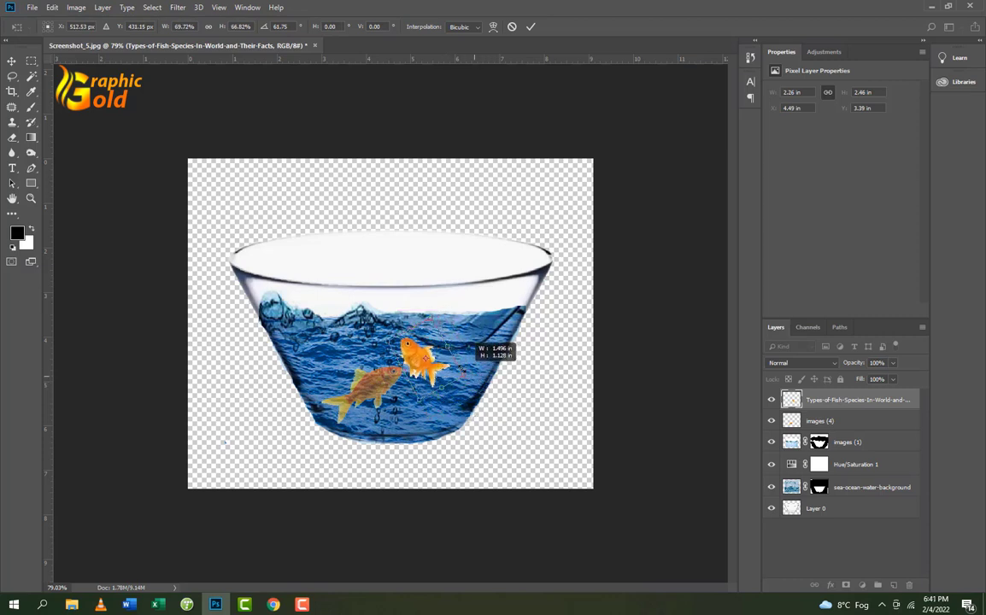
mouse_move(488, 390)
left_mouse_down()
mouse_move(456, 363)
mouse_move(442, 365)
mouse_move(459, 372)
left_mouse_up()
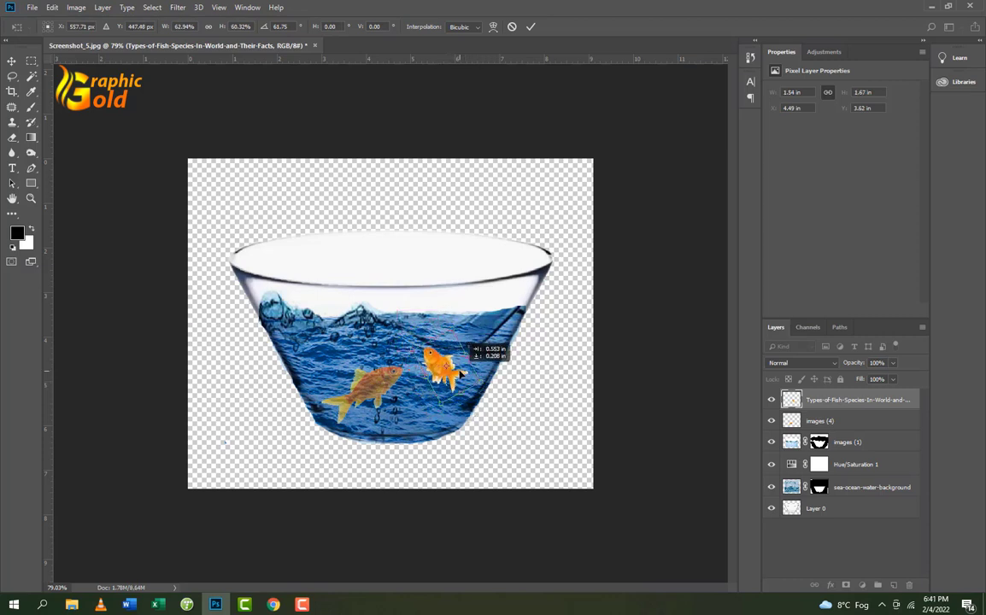
key("Return")
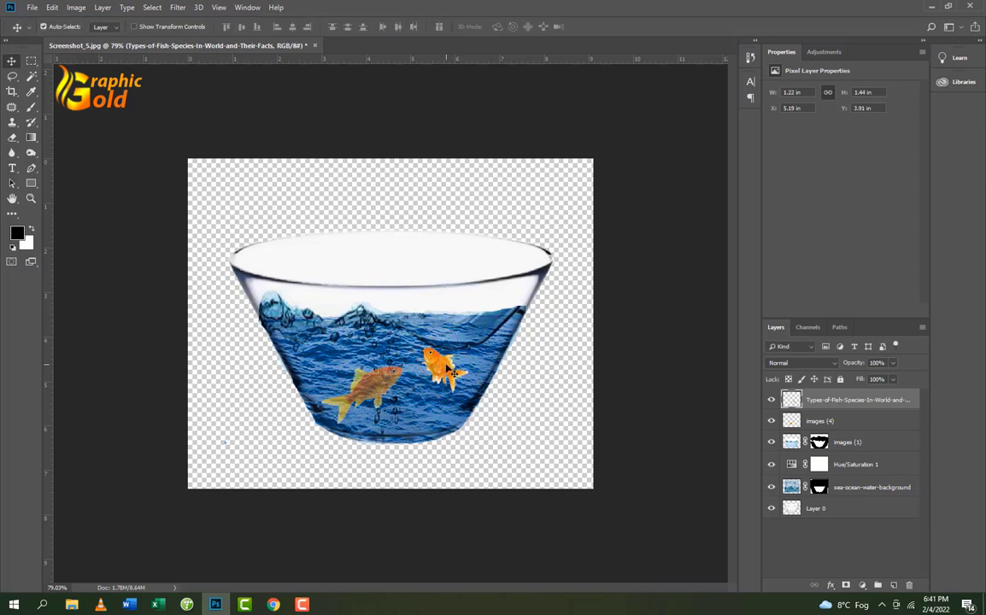
- Lower the second goldfish's opacity to 68% and Alt-drag a copy to the bowl's upper left
left_click(892, 379)
left_click_drag(893, 391, 877, 380)
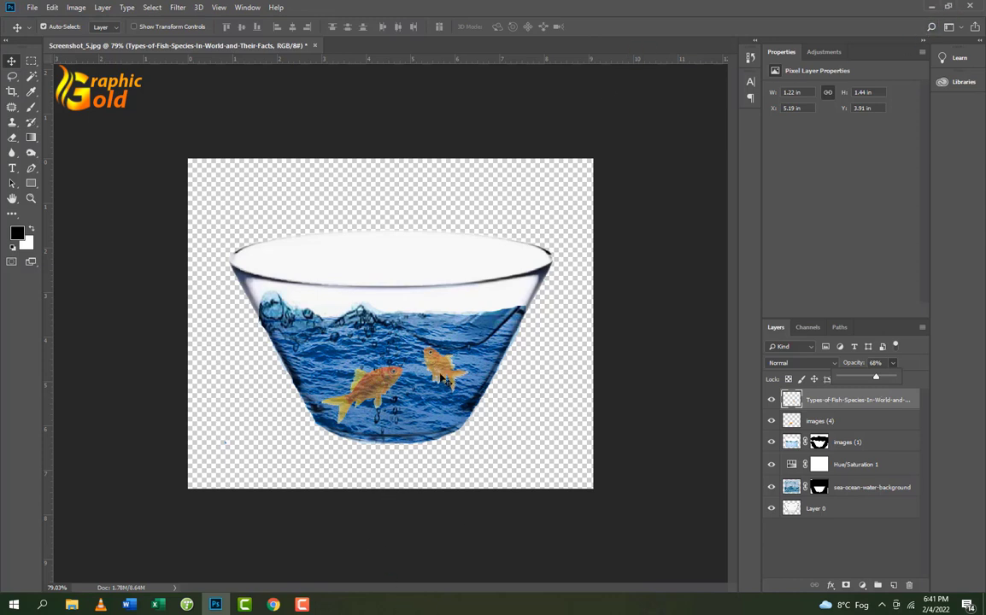
left_click_drag(442, 379, 313, 353)
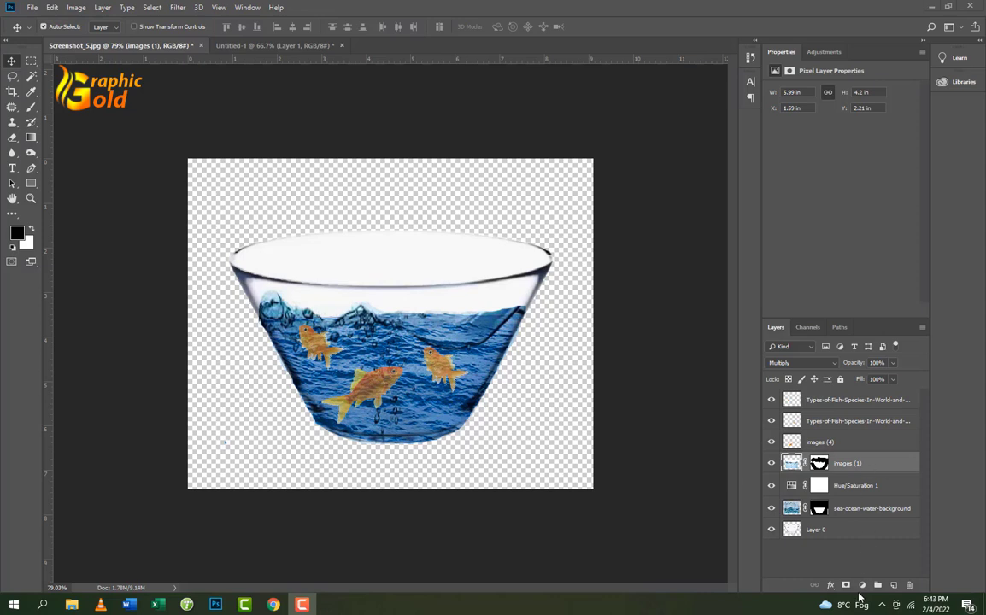
- Add a Hue/Saturation 2 adjustment with Hue -15 and Saturation +13
left_click(860, 589)
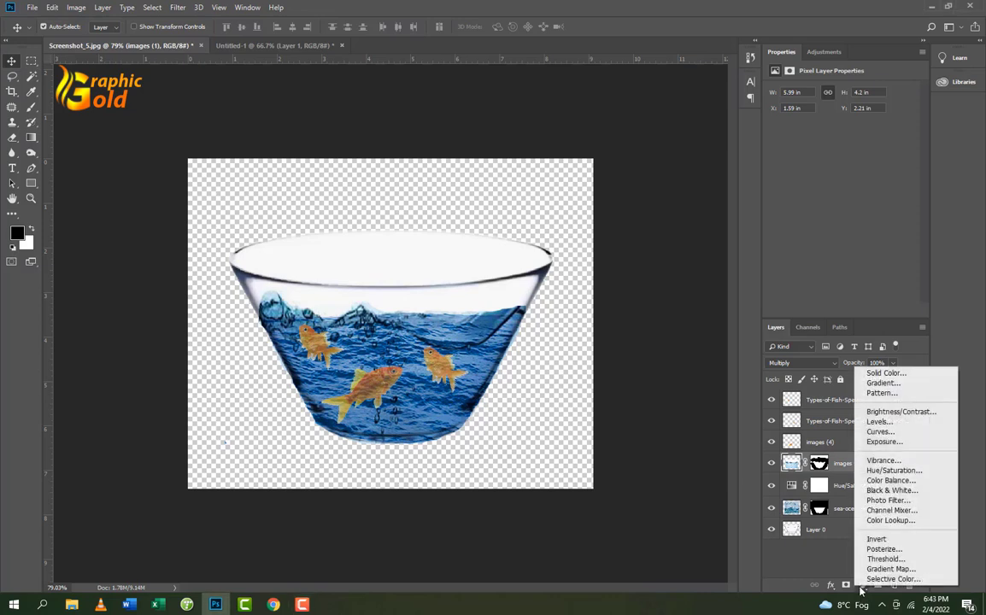
left_click(886, 470)
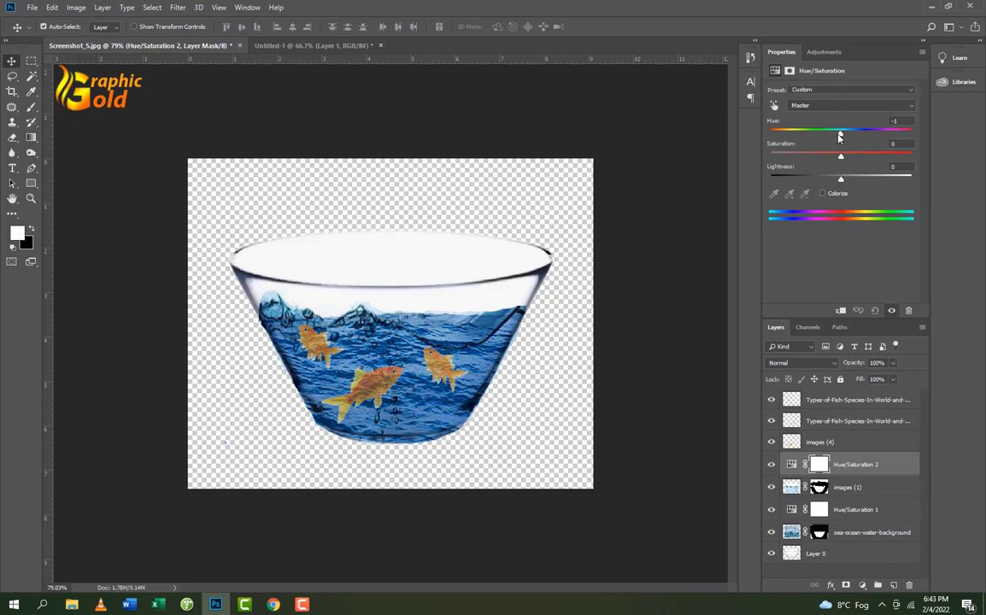
left_click_drag(842, 134, 830, 135)
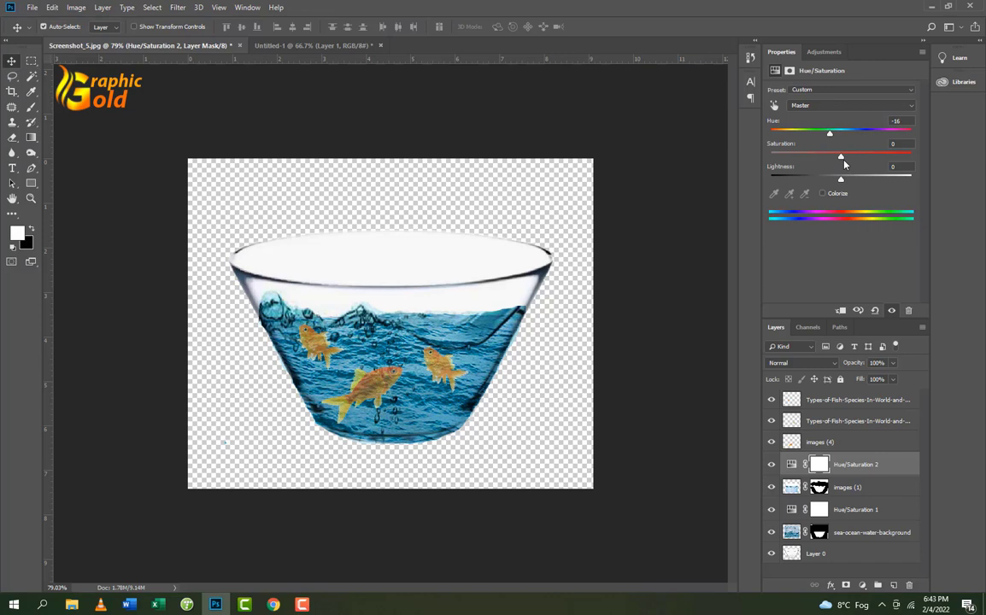
left_click_drag(842, 159, 850, 159)
left_click_drag(827, 135, 832, 135)
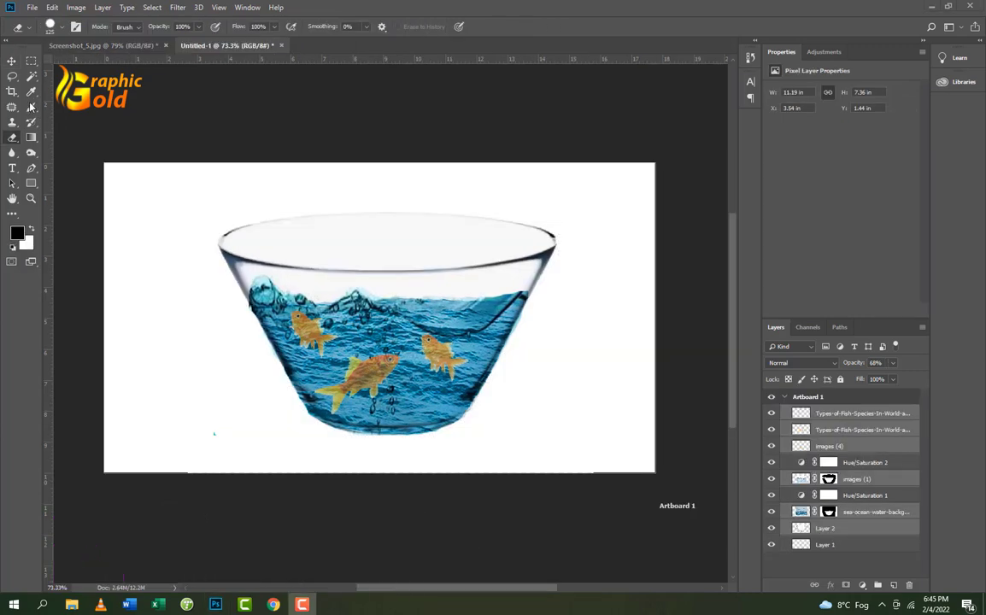
- Paint a soft black brush dot on Layer 3 and stretch it flat beneath the bowl
left_click(31, 106)
left_click(50, 27)
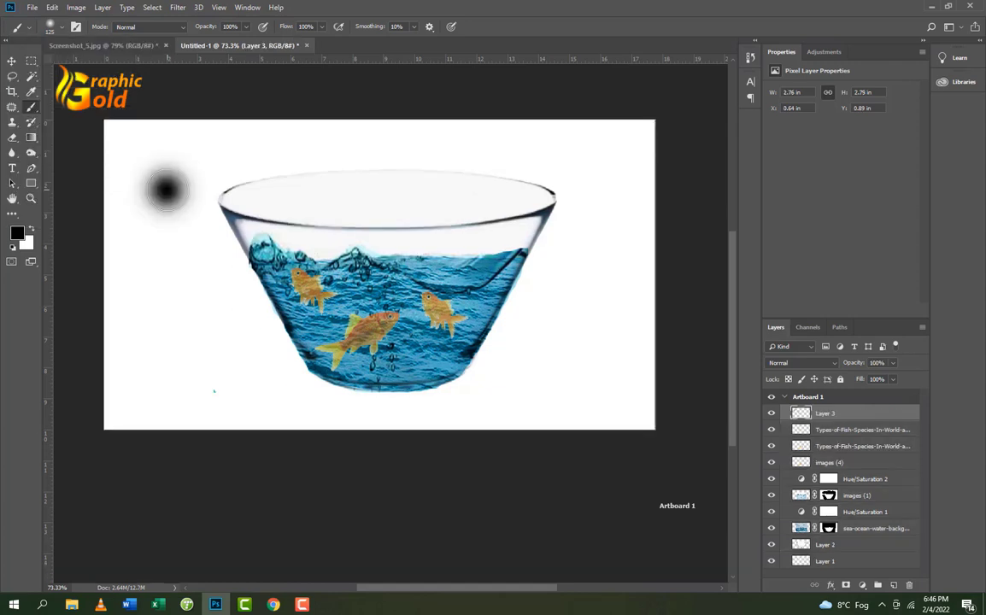
key("ctrl+t")
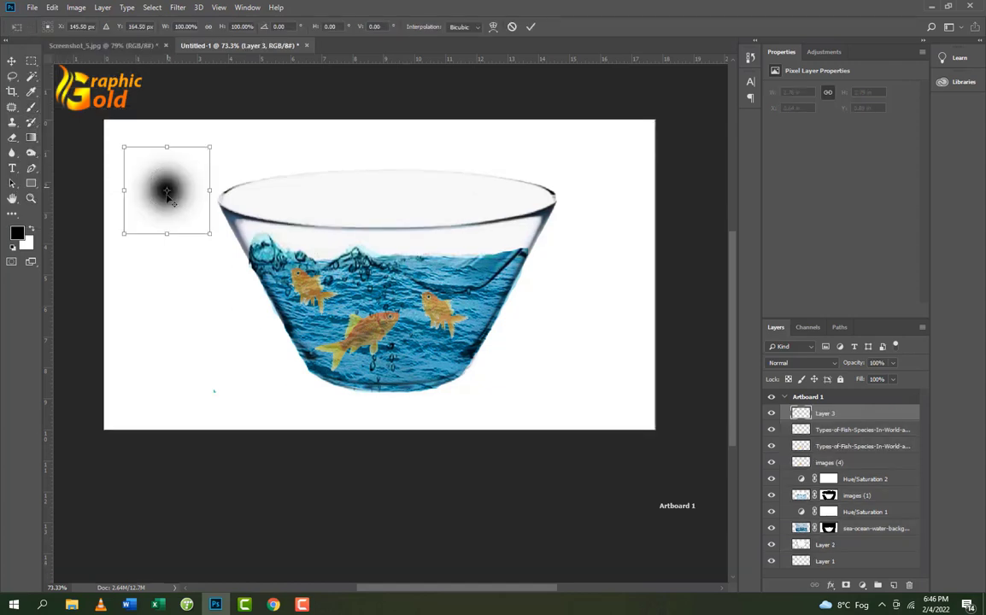
mouse_move(212, 232)
left_mouse_down()
mouse_move(582, 369)
mouse_move(596, 384)
left_mouse_up()
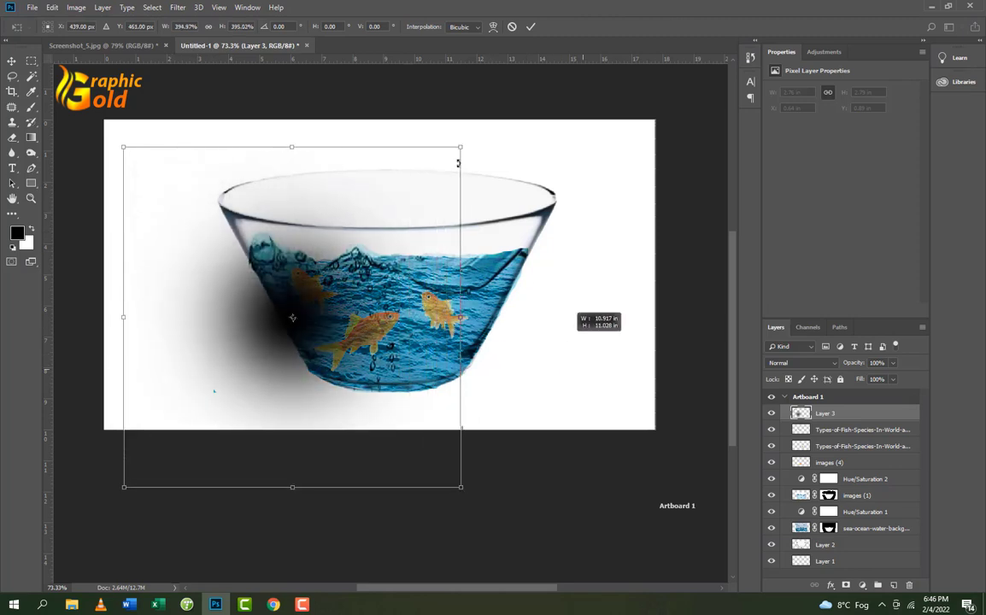
left_click_drag(291, 147, 291, 310)
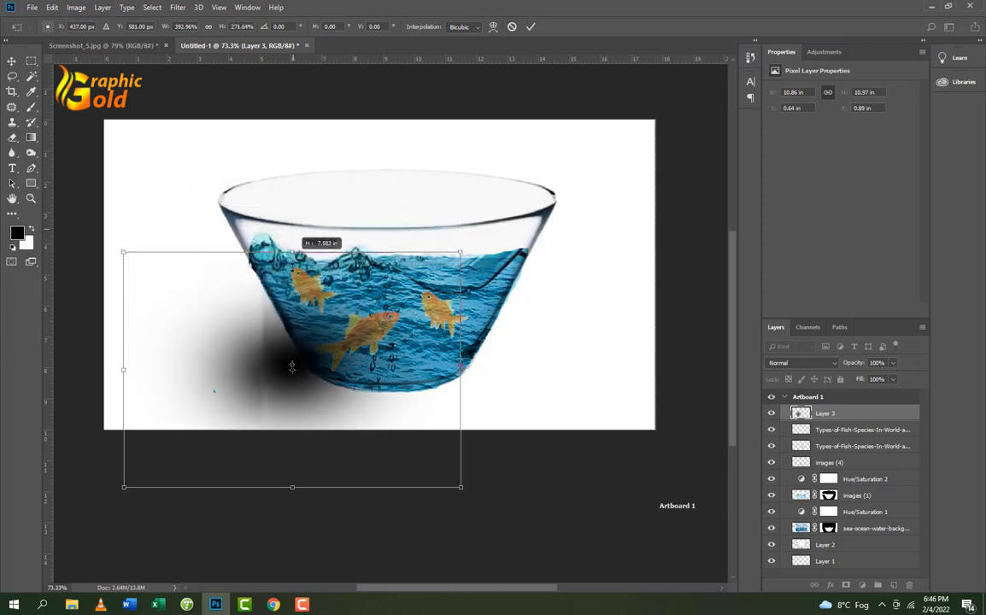
left_click_drag(338, 402, 438, 402)
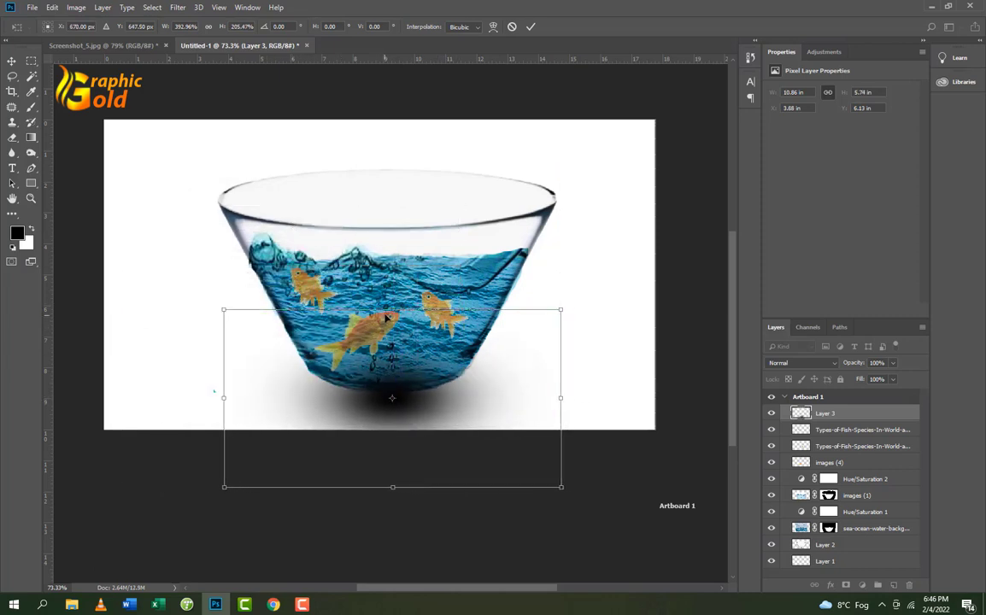
- Flatten and widen the shadow to 14.33 in, commit it, and set its fill to 78%
left_click_drag(392, 309, 392, 341)
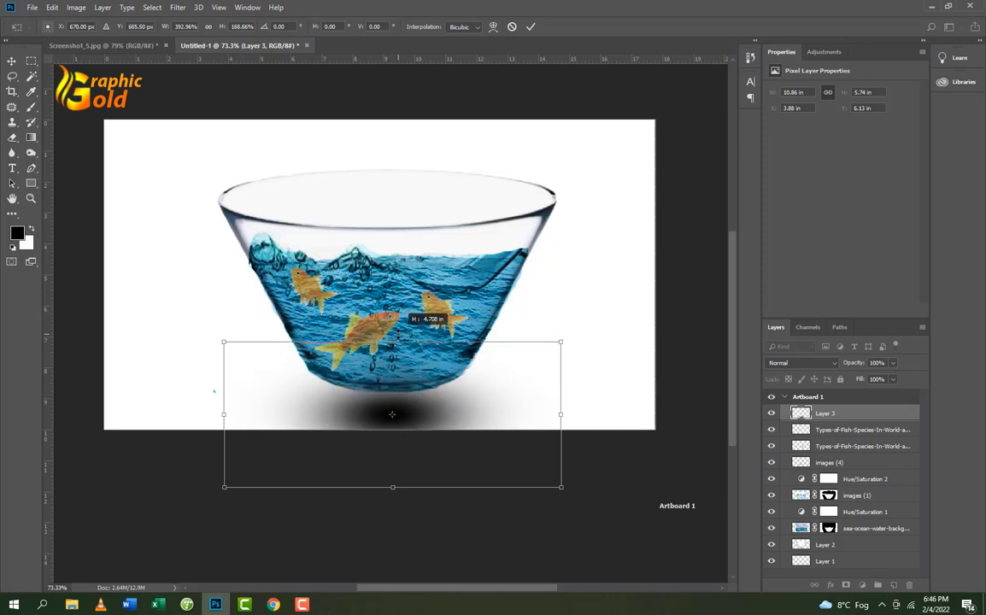
left_click_drag(565, 409, 601, 410)
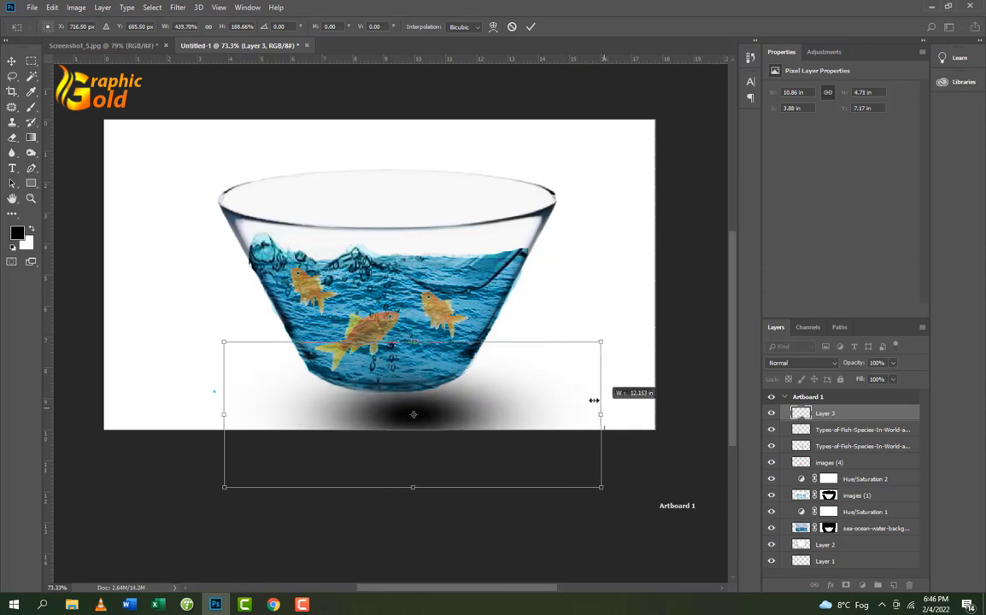
left_click_drag(220, 416, 153, 405)
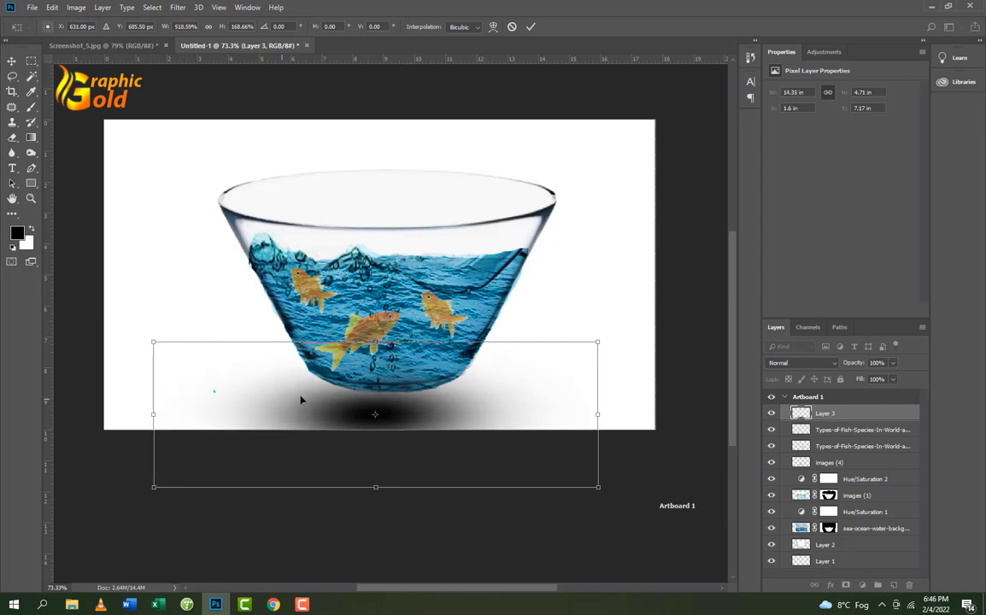
left_click_drag(385, 409, 399, 409)
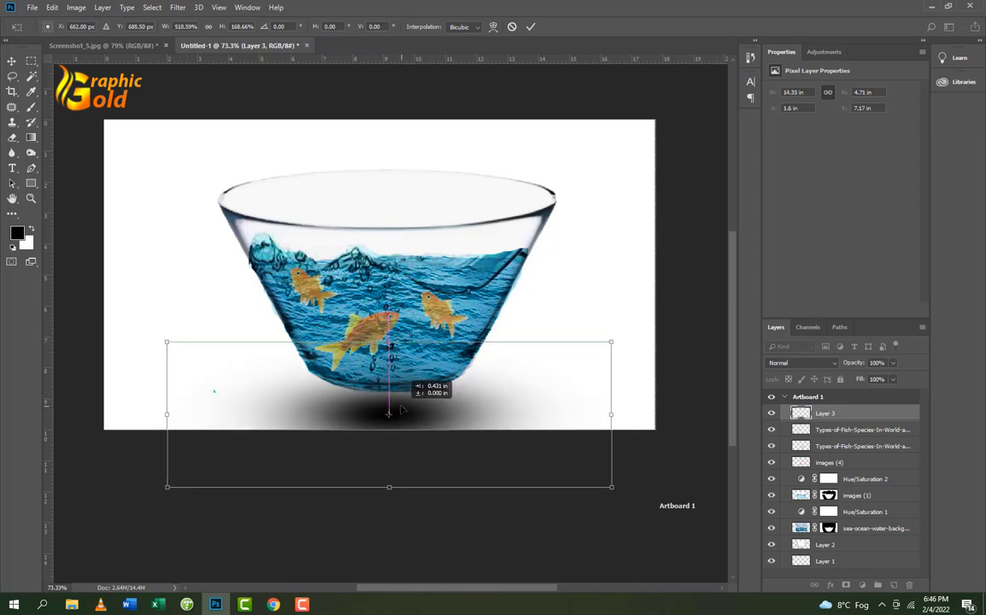
key("Return")
key("b")
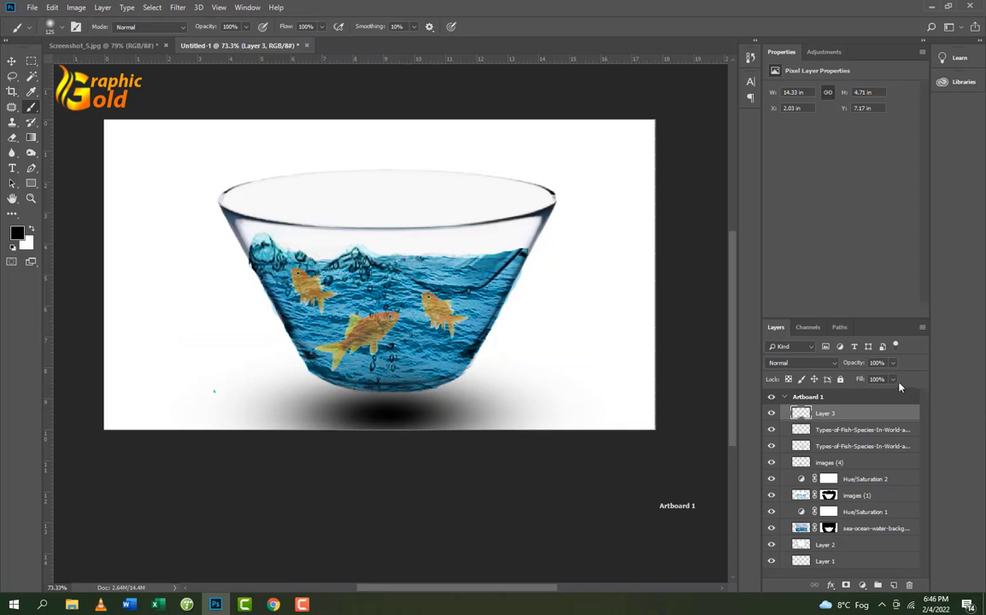
left_click(892, 381)
left_click_drag(876, 401, 883, 401)
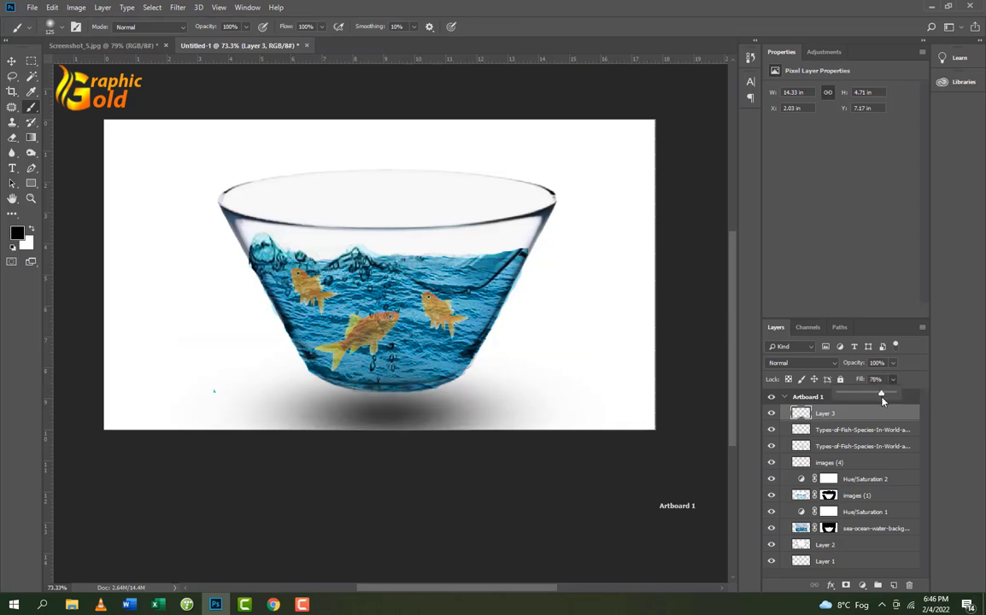
- Marquee-select the bowl layers with the Move tool and nudge them slightly
left_click(13, 61)
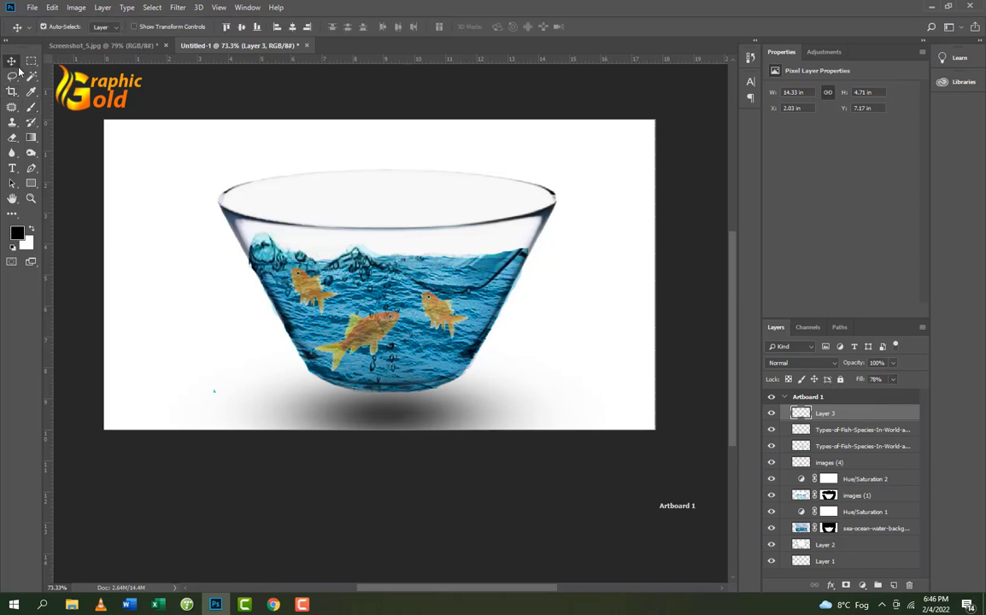
left_click(570, 187)
mouse_move(572, 171)
left_mouse_down()
mouse_move(271, 360)
mouse_move(246, 345)
left_mouse_up()
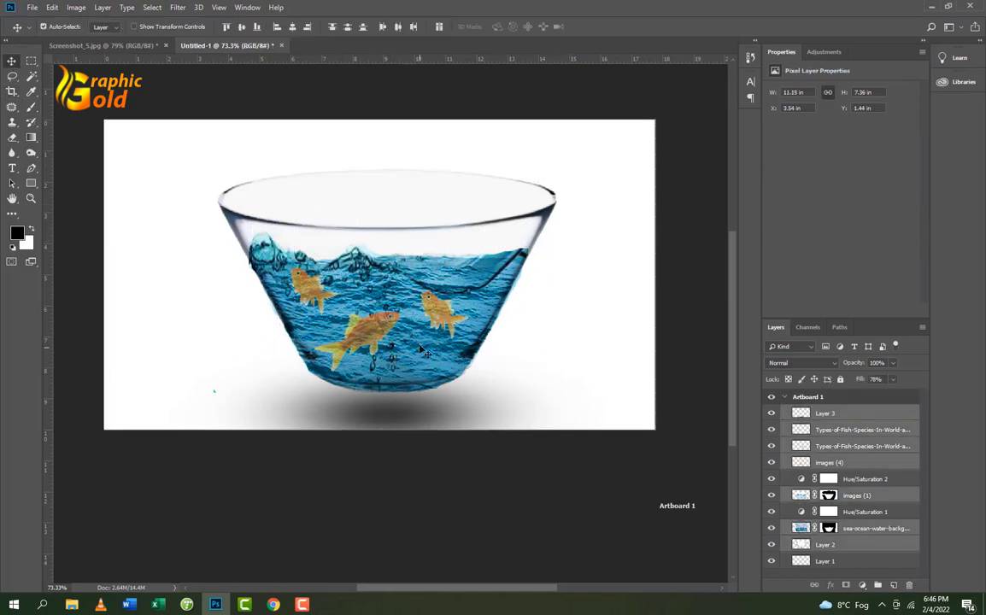
mouse_move(422, 348)
left_mouse_down()
mouse_move(426, 368)
mouse_move(430, 321)
left_mouse_up()
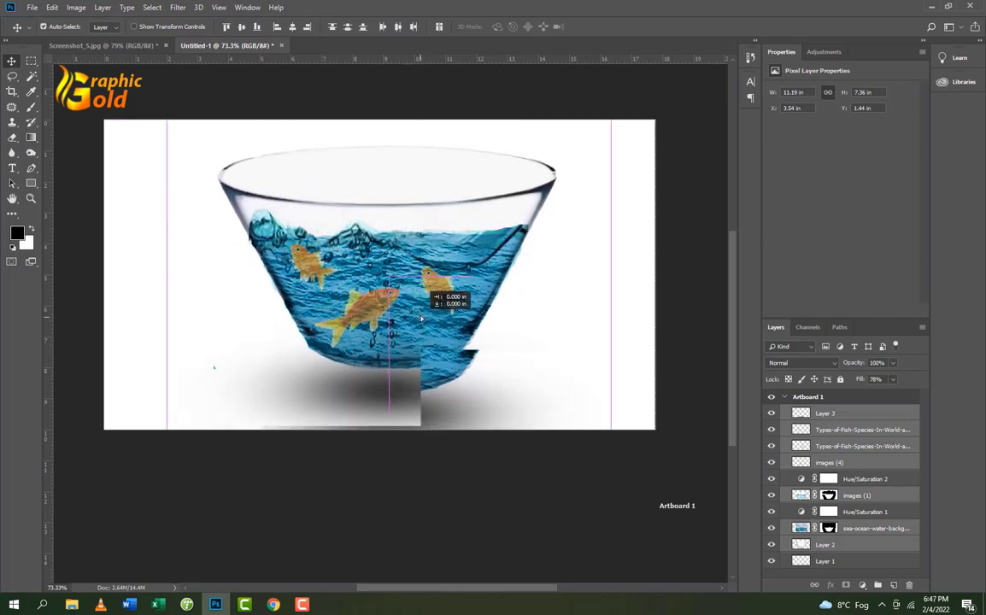
- Shift-select the shadow, fish, Hue/Saturation, water and Layer 2 layers and drag them down
left_click(689, 395)
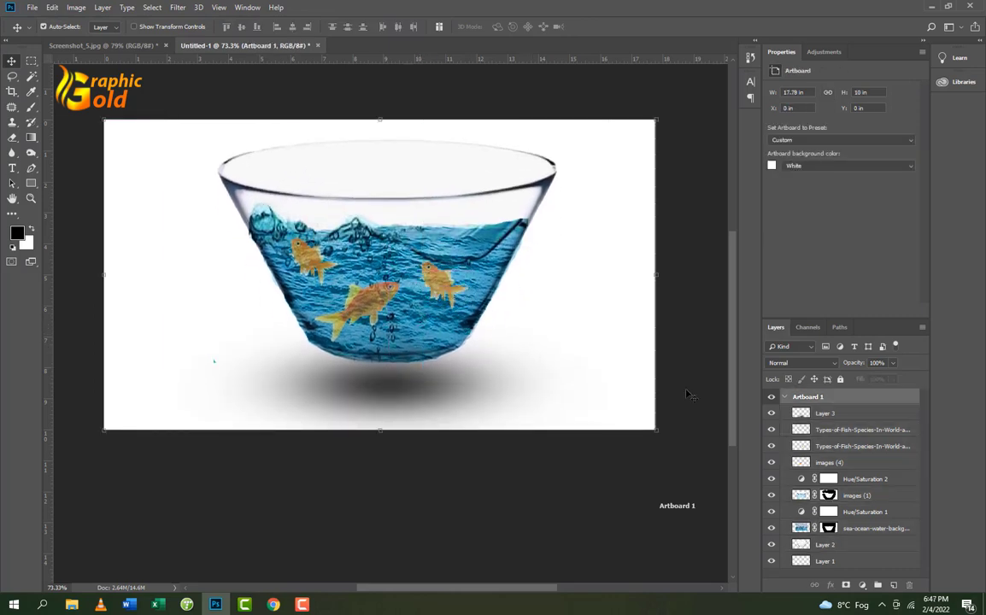
left_click(870, 415)
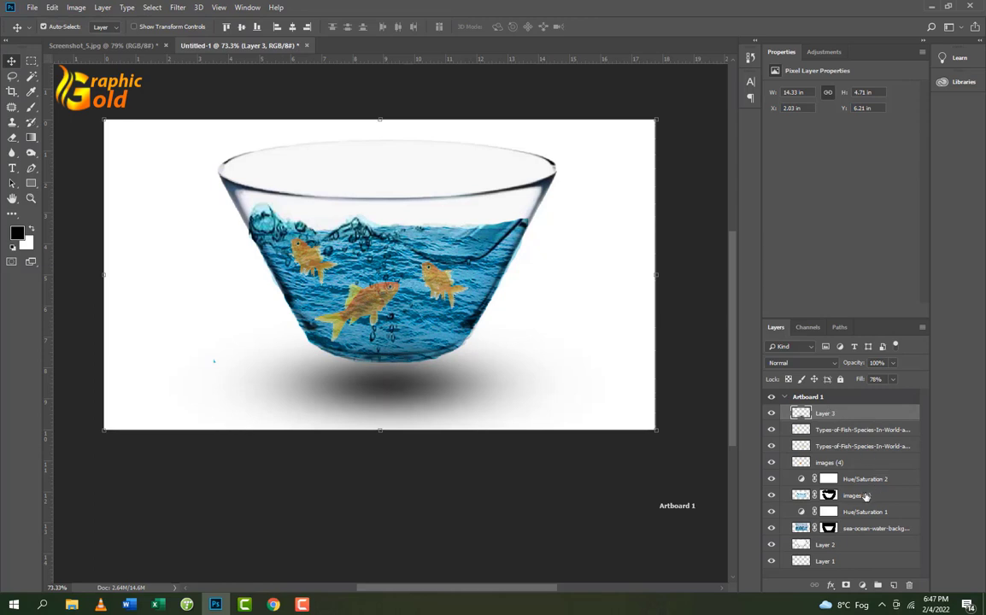
left_click(859, 431)
left_click(860, 446, "shift")
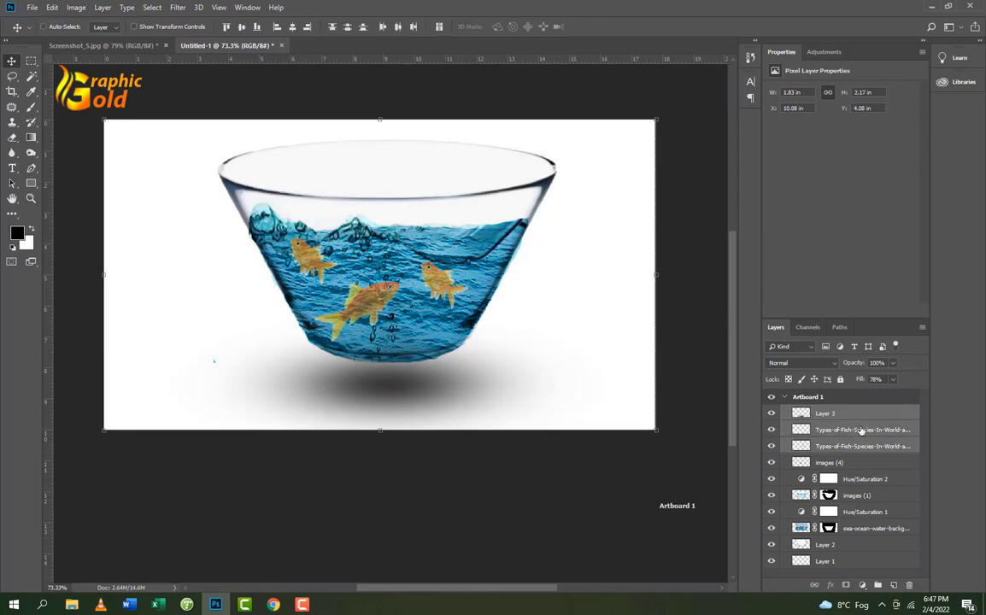
left_click(868, 464, "shift")
left_click(865, 479, "shift")
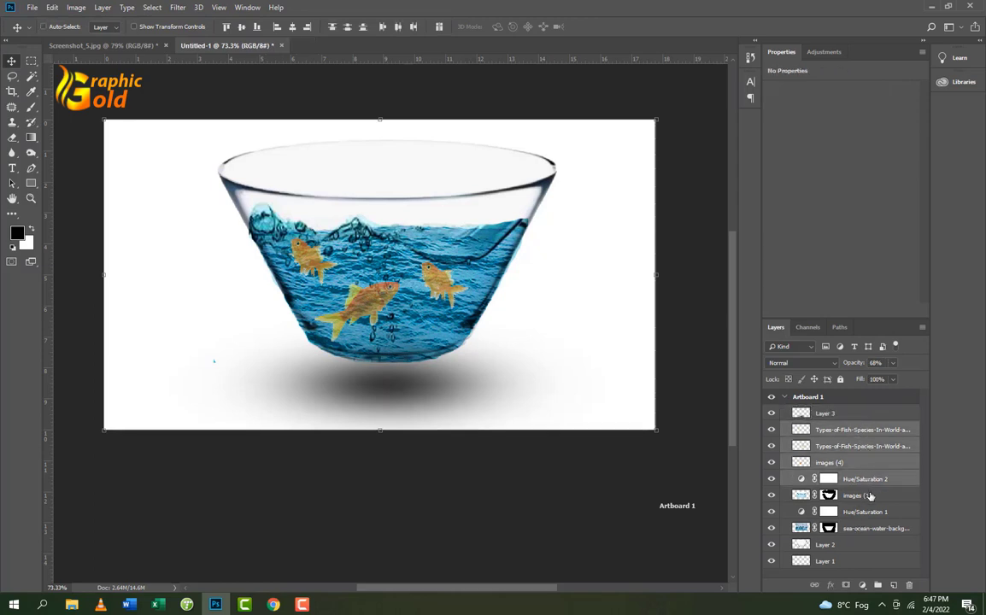
left_click(863, 496, "shift")
left_click(865, 512, "shift")
left_click(879, 528, "shift")
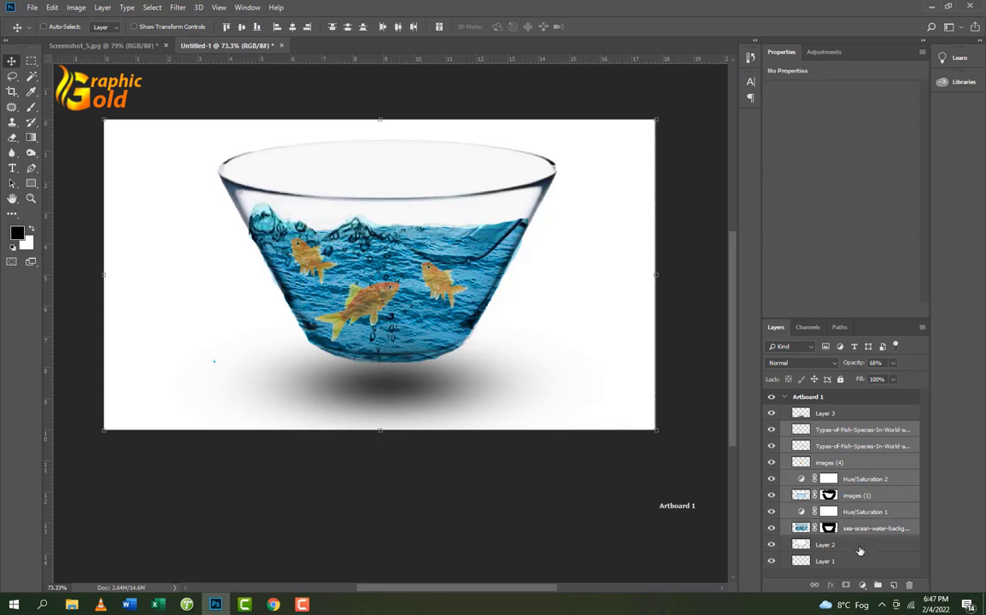
left_click(859, 548, "shift")
left_click_drag(425, 274, 422, 316)
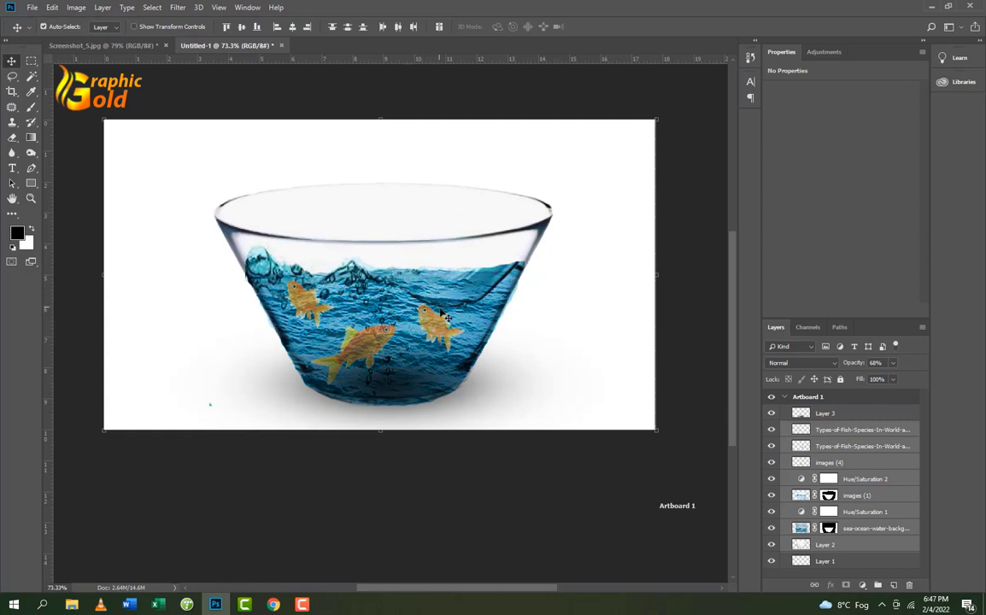
- Undo that move and lower the bowl group to rest just above its shadow
left_click(844, 414)
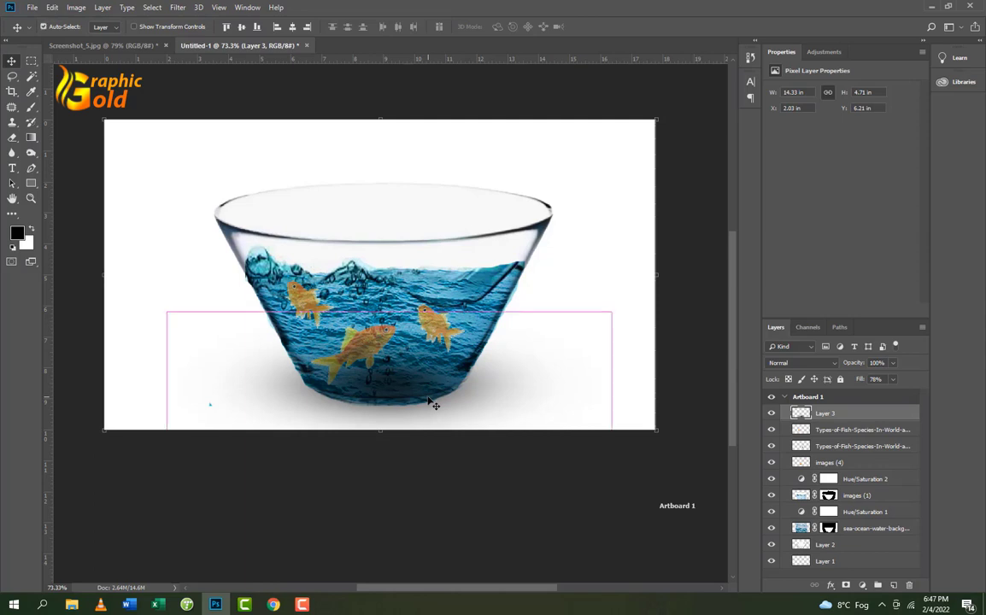
key("ctrl+z")
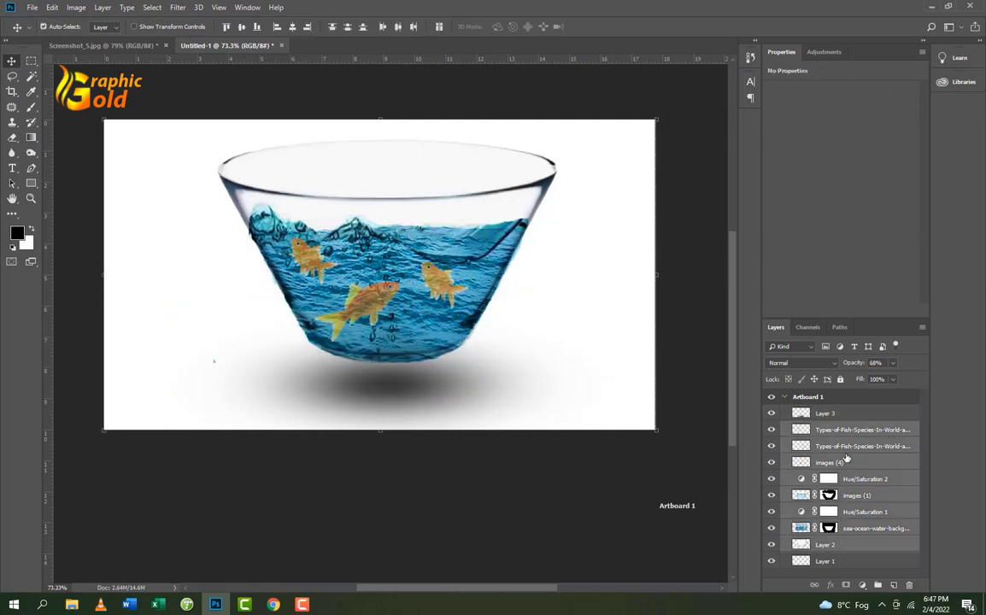
left_click_drag(416, 227, 416, 242)
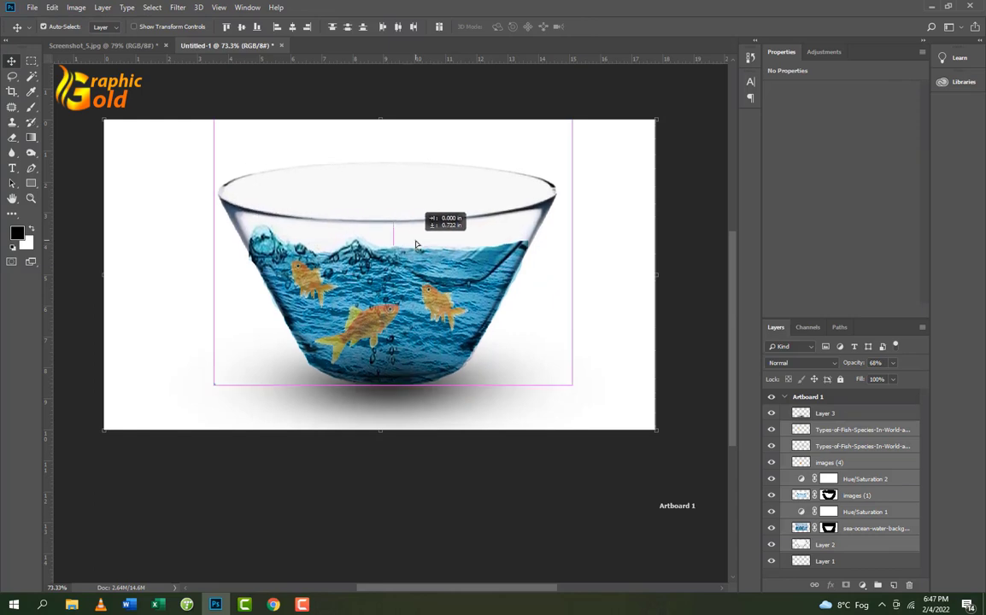
left_click_drag(416, 242, 416, 248)
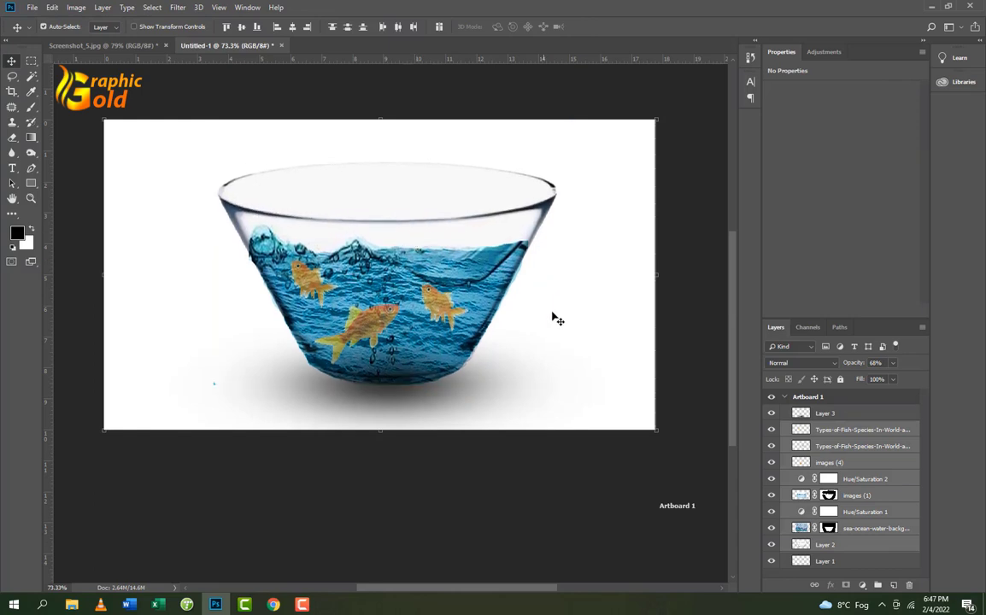
left_click_drag(437, 246, 436, 244)
left_click(582, 350)
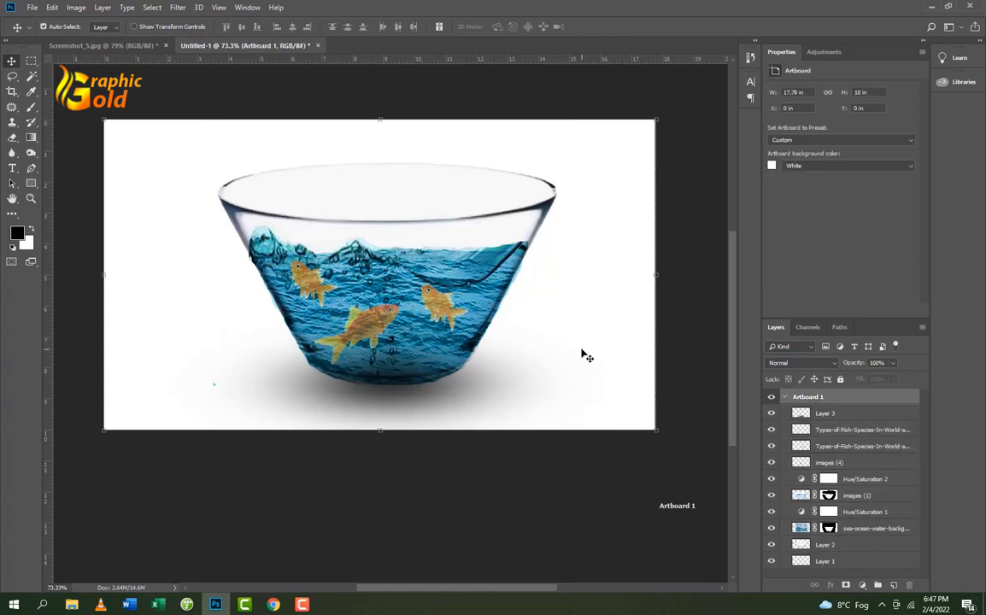